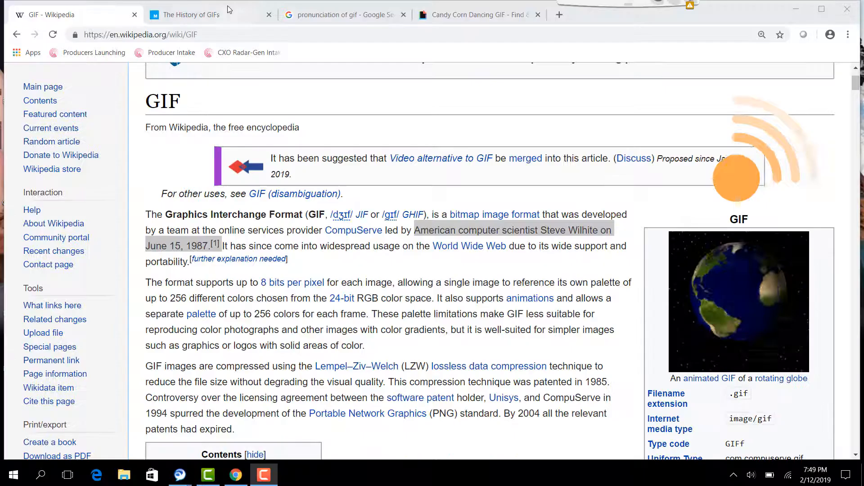
Switch to the web page about the history of GIFs.
{"action": "left_click", "coordinate": [227, 11]}
{"action": "left_click", "coordinate": [227, 15]}
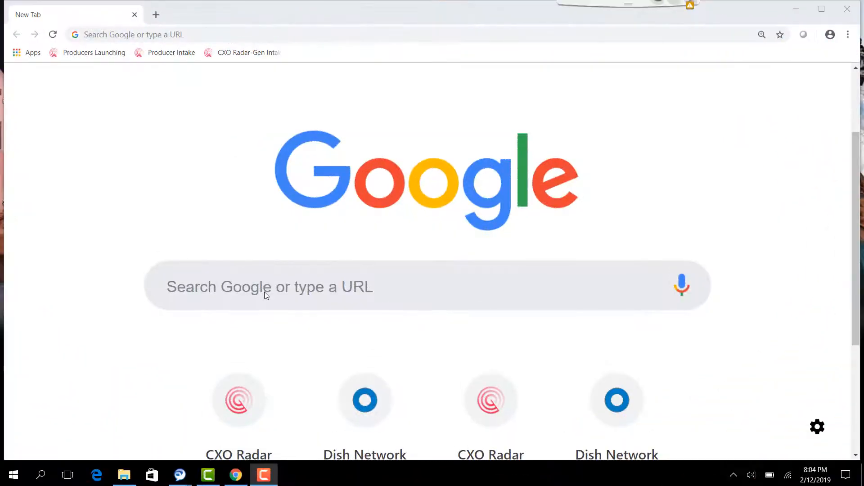
Search Google for "monkey cartoon" and show the image results.
{"action": "left_click", "coordinate": [264, 291]}
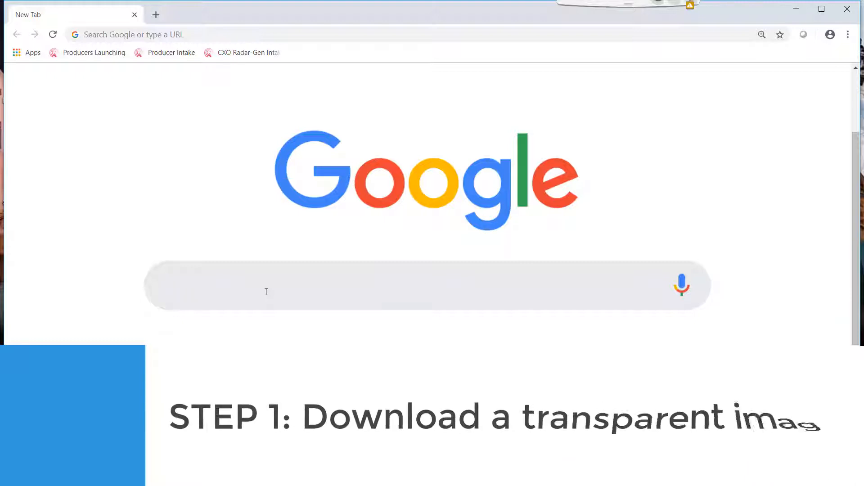
{"action": "type", "text": "monkey cartoon"}
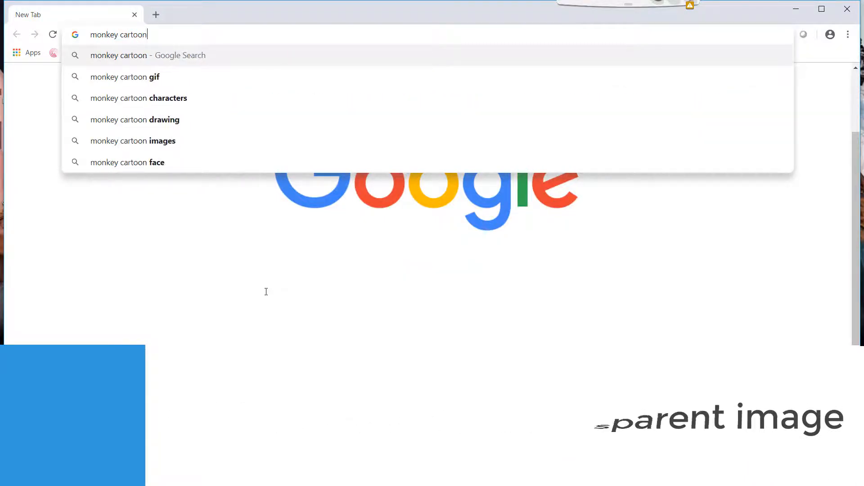
{"action": "key", "text": "Return"}
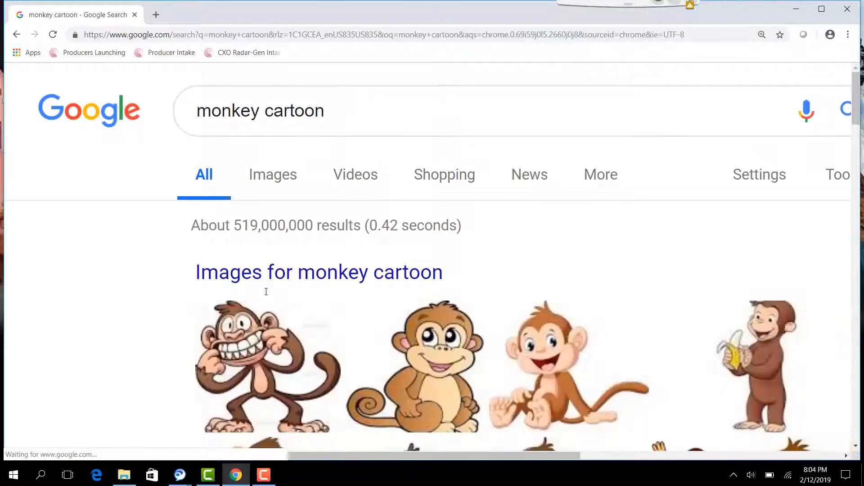
{"action": "left_click", "coordinate": [271, 177]}
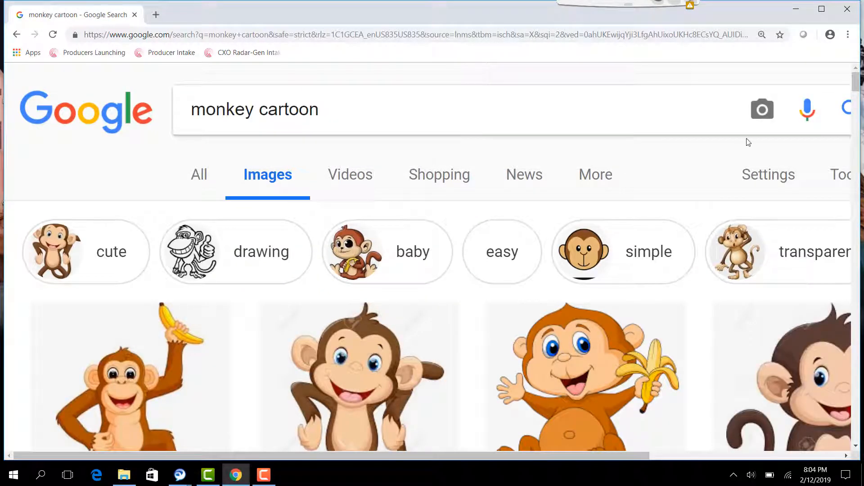
Filter the monkey cartoon image results by the Transparent color option.
{"action": "left_click", "coordinate": [836, 175]}
{"action": "left_click", "coordinate": [309, 215]}
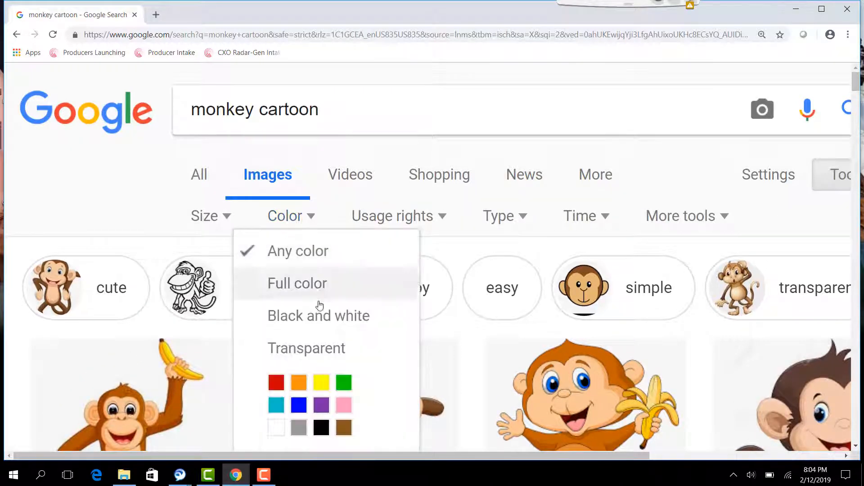
{"action": "left_click", "coordinate": [315, 350]}
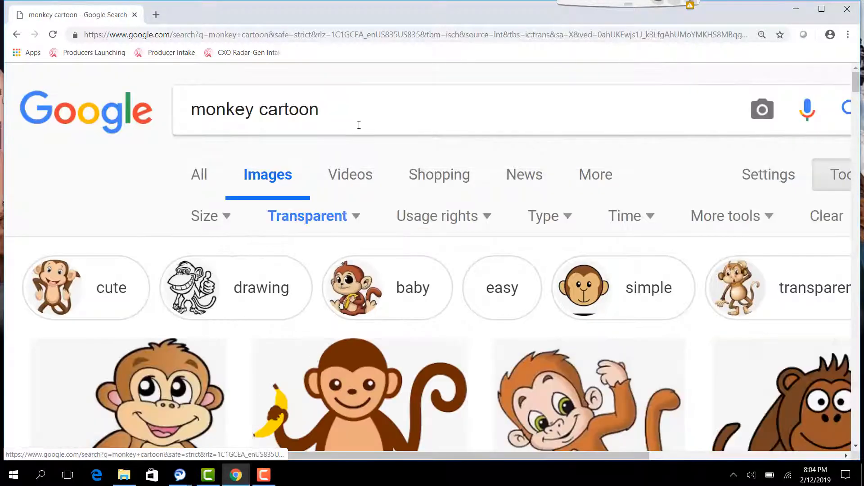
Refine the image search to "monkey cartoon transparent".
{"action": "left_click", "coordinate": [363, 114]}
{"action": "type", "text": "tran"}
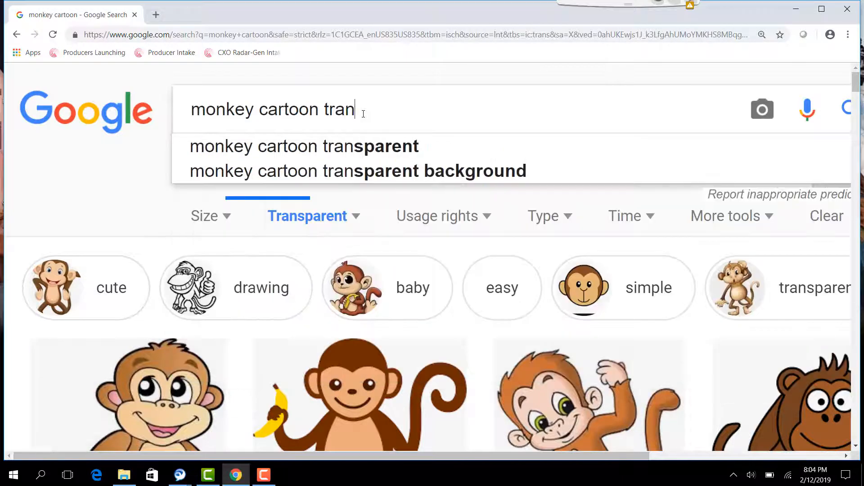
{"action": "left_click", "coordinate": [349, 148]}
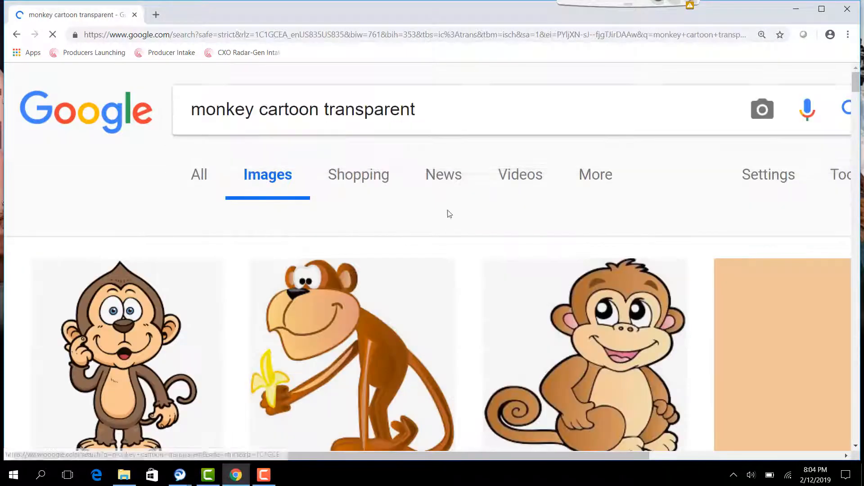
Save the Pixabay image of the monkey doing a handstand as PNG monkey-309461_960_720 in Downloads.
{"action": "scroll", "coordinate": [505, 241], "scroll_direction": "down", "scroll_amount": 10}
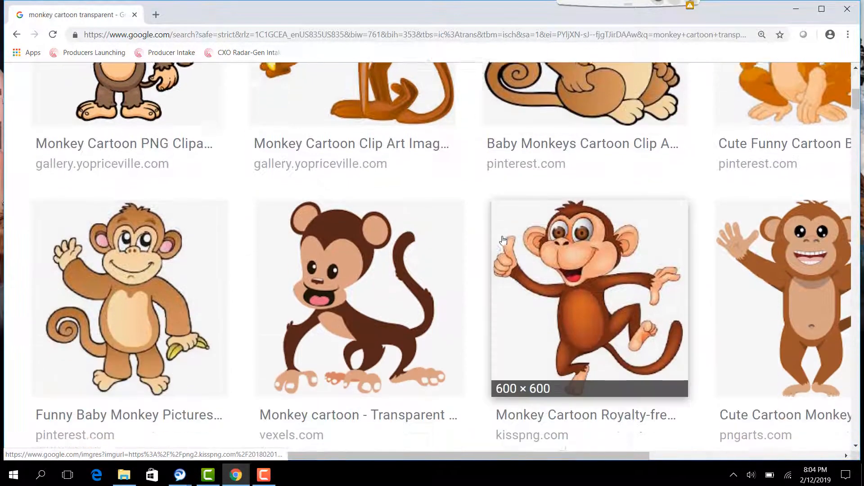
{"action": "scroll", "coordinate": [502, 240], "scroll_direction": "down", "scroll_amount": 8}
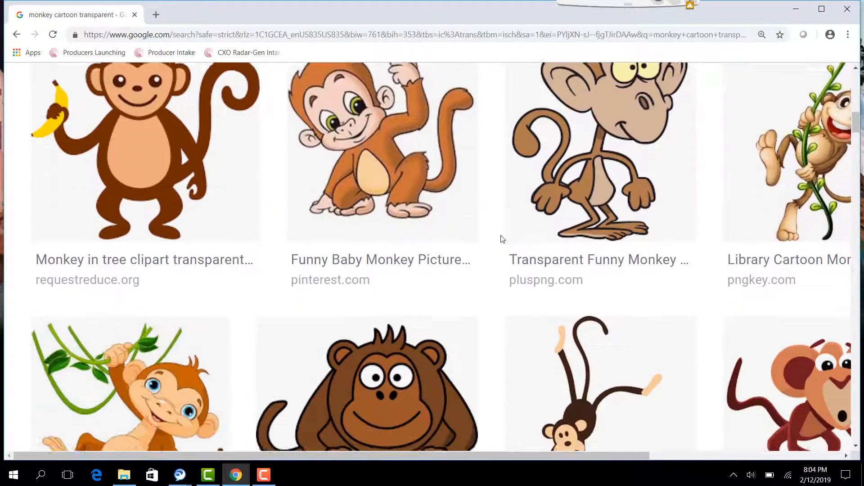
{"action": "scroll", "coordinate": [503, 239], "scroll_direction": "down", "scroll_amount": 3}
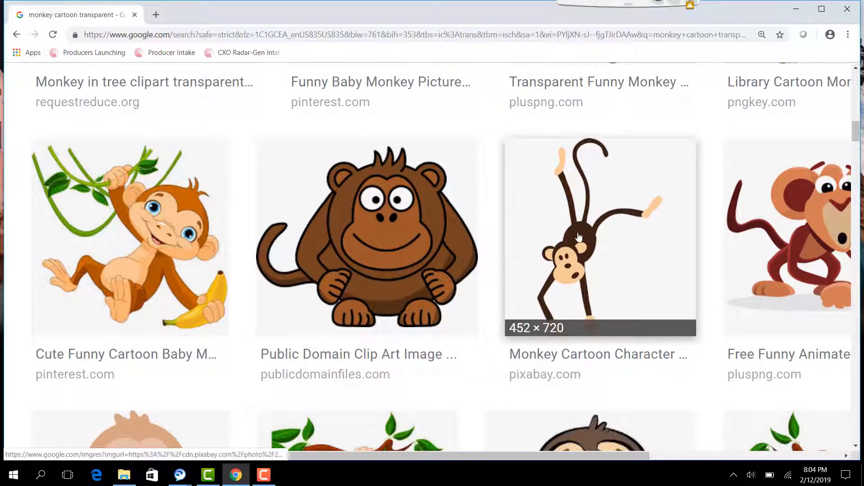
{"action": "left_click", "coordinate": [579, 237]}
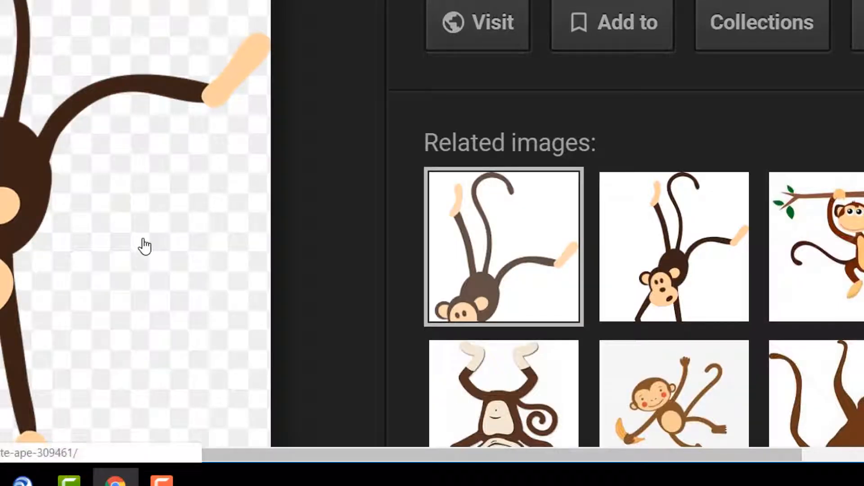
{"action": "right_click", "coordinate": [252, 328]}
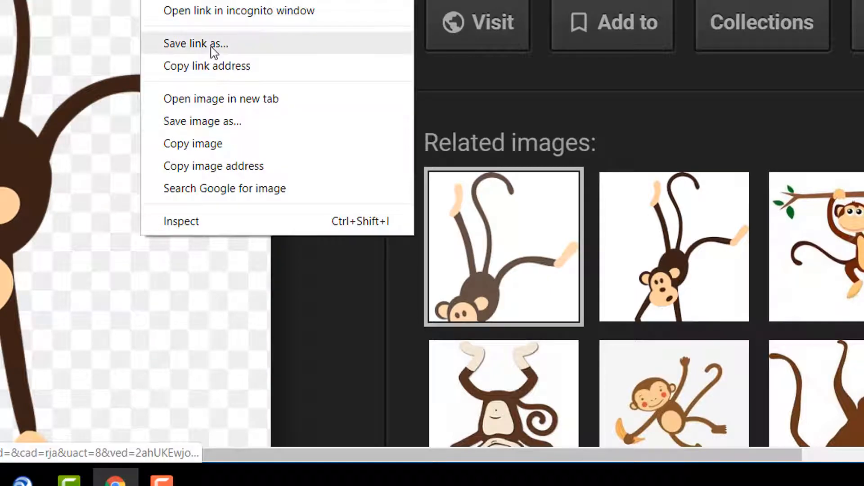
{"action": "left_click", "coordinate": [218, 121]}
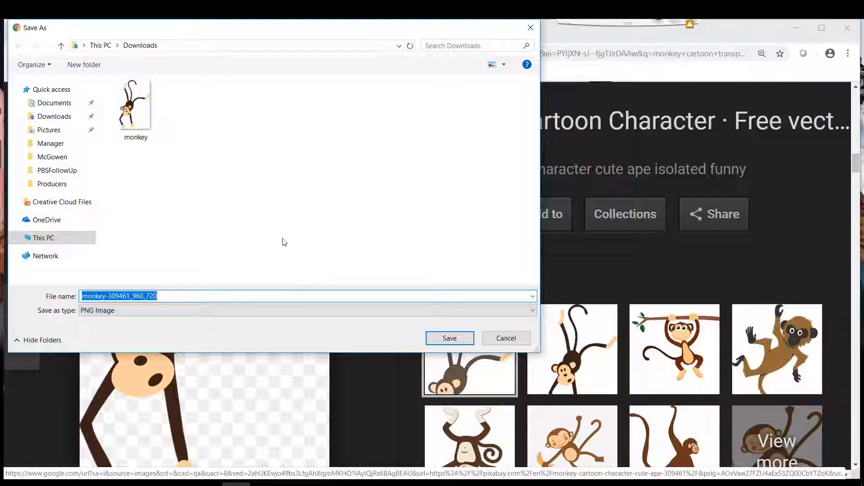
{"action": "left_click", "coordinate": [446, 340]}
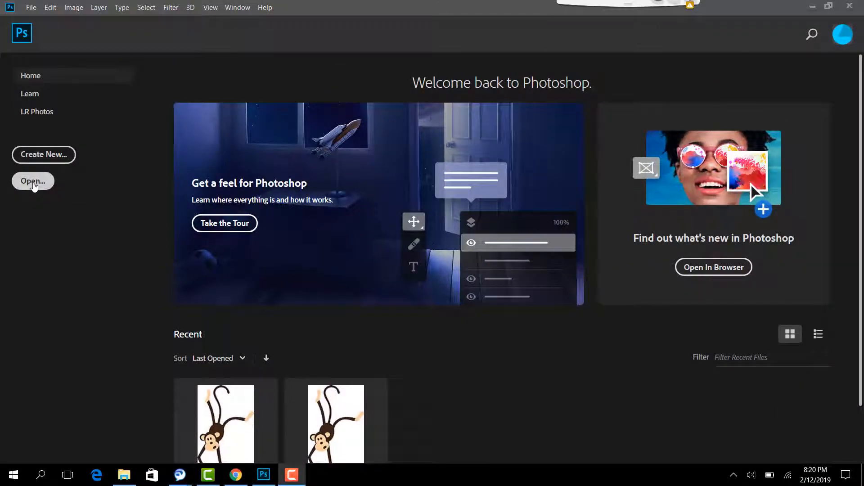
Switch to Photoshop and open the monkey-309461_960_720 image from the Downloads folder.
{"action": "left_click", "coordinate": [34, 186]}
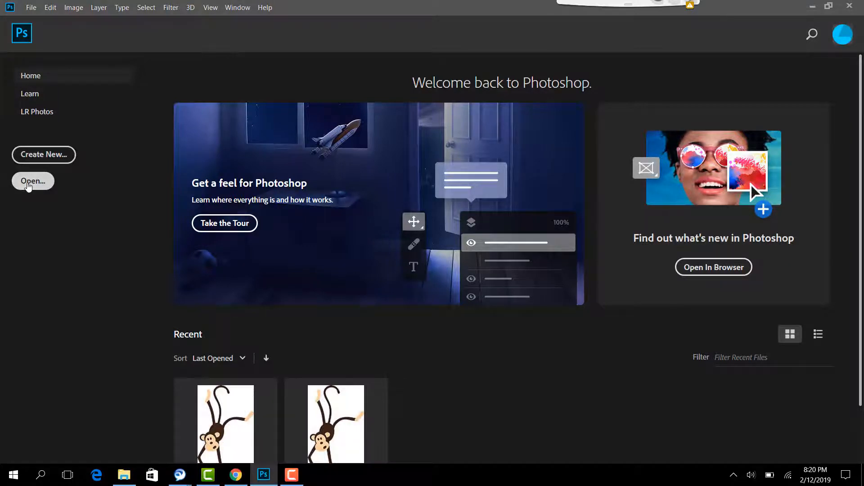
{"action": "left_click", "coordinate": [29, 182]}
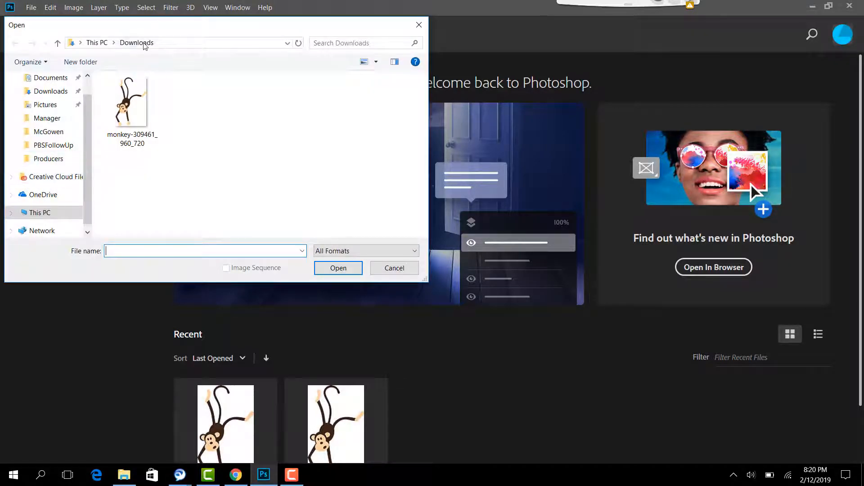
{"action": "left_click", "coordinate": [132, 108]}
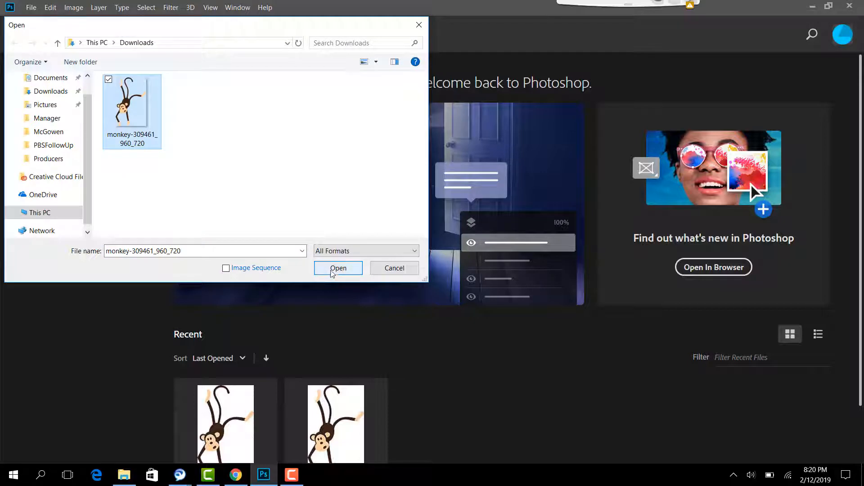
{"action": "left_click", "coordinate": [335, 269]}
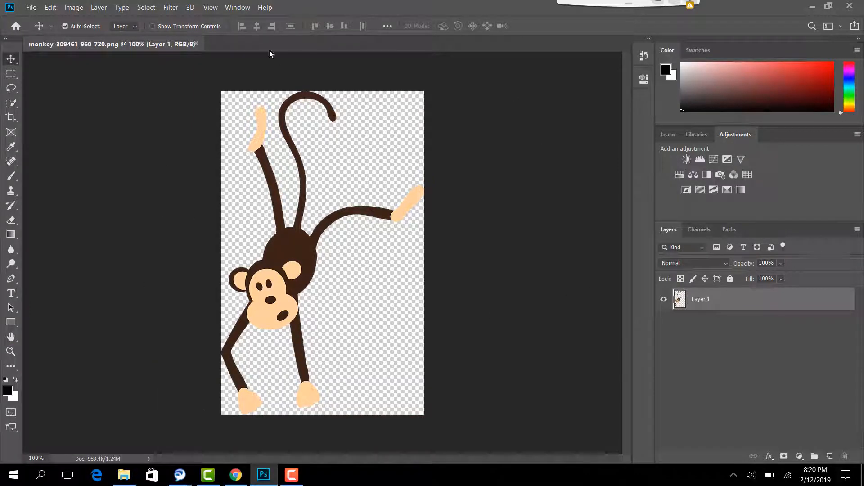
Resize the canvas to 15 by 15 inches, with the units switched to pixels as 1080 by 1080.
{"action": "left_click", "coordinate": [75, 8]}
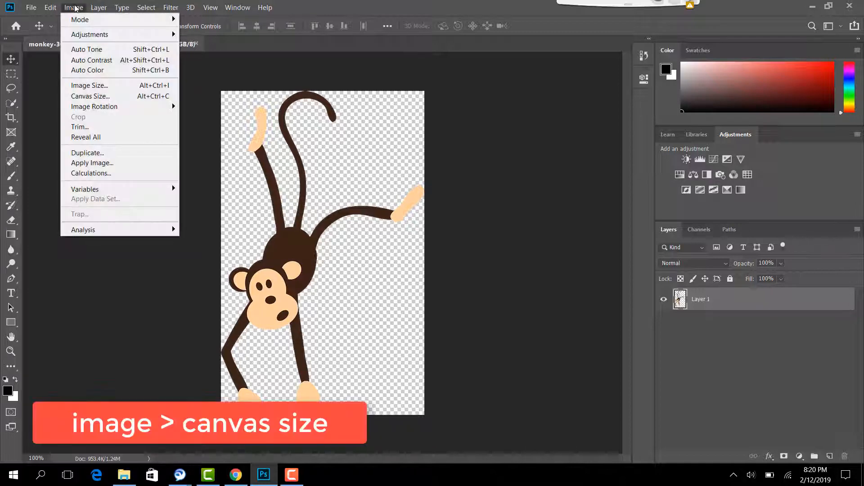
{"action": "left_click", "coordinate": [80, 93]}
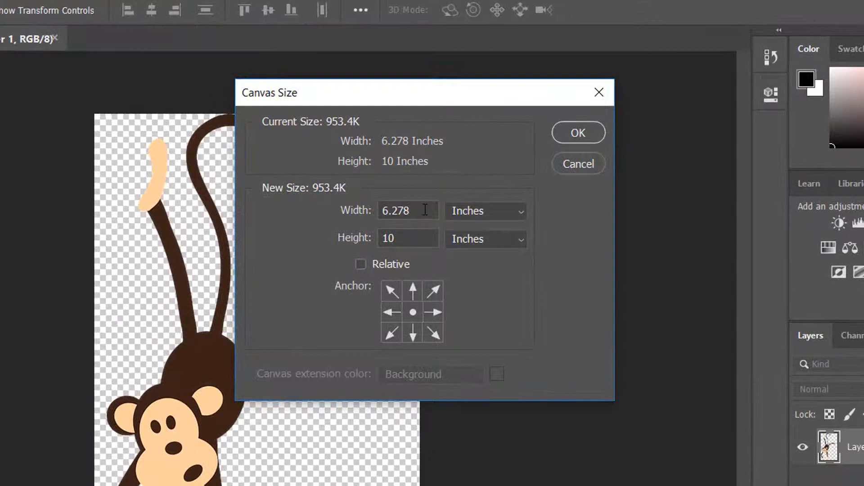
{"action": "left_click_drag", "start_coordinate": [425, 210], "coordinate": [376, 215]}
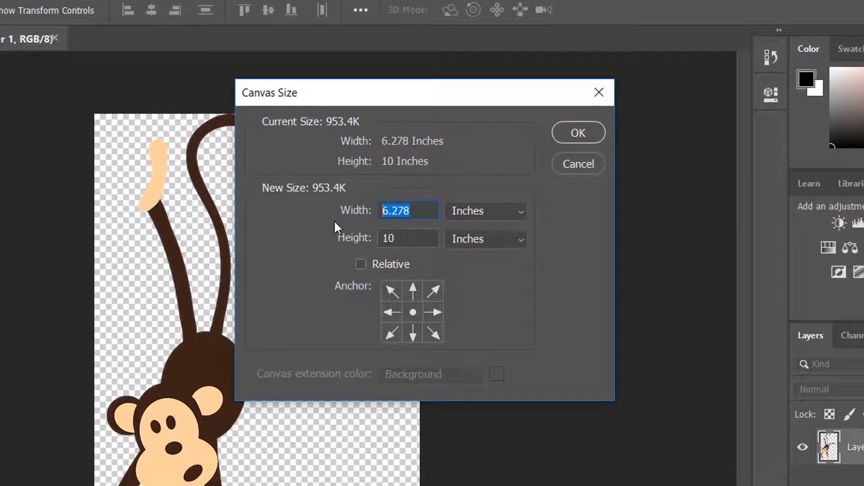
{"action": "type", "text": "15"}
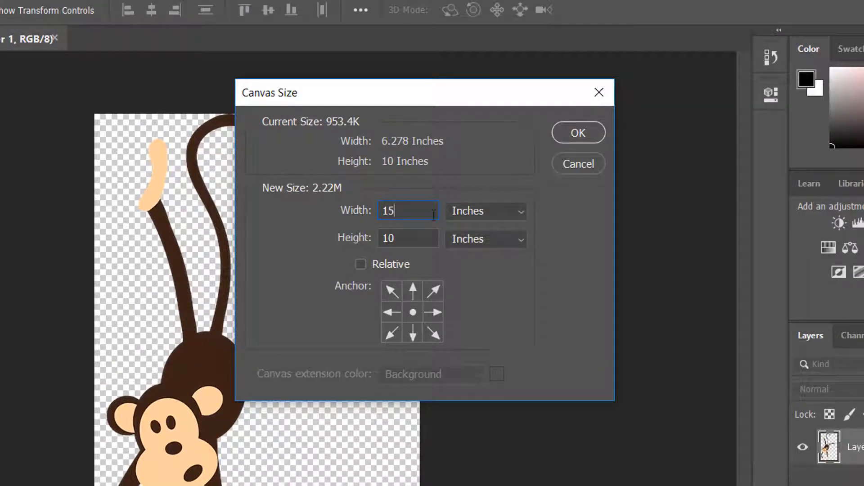
{"action": "type", "text": "15"}
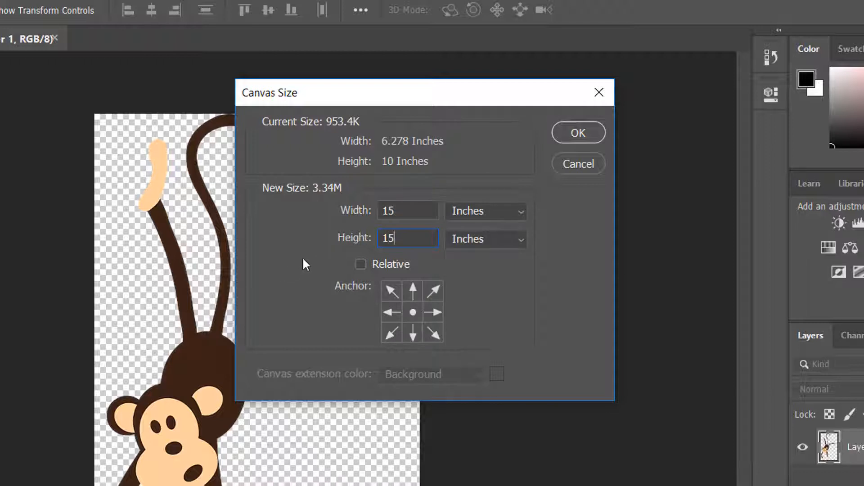
{"action": "left_click", "coordinate": [509, 214]}
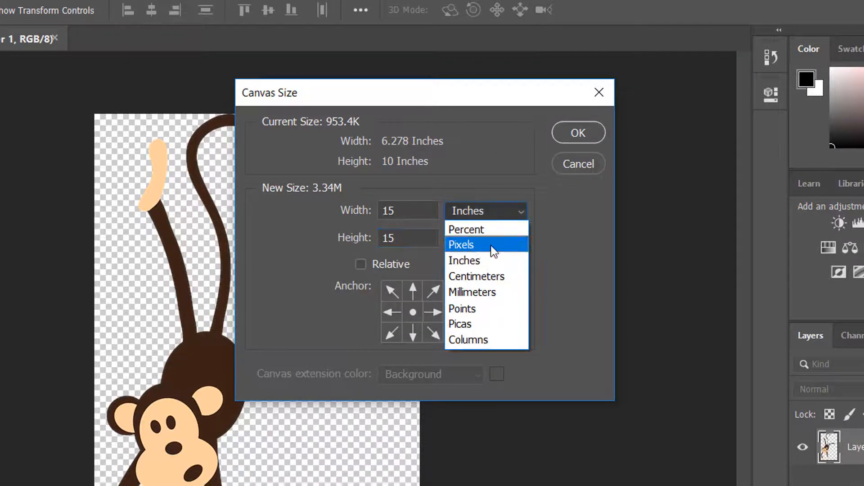
{"action": "left_click", "coordinate": [492, 246]}
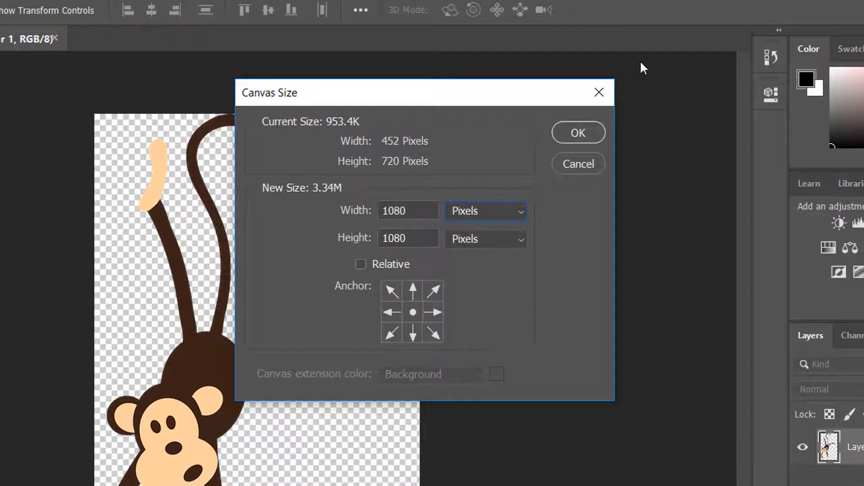
{"action": "left_click", "coordinate": [570, 134]}
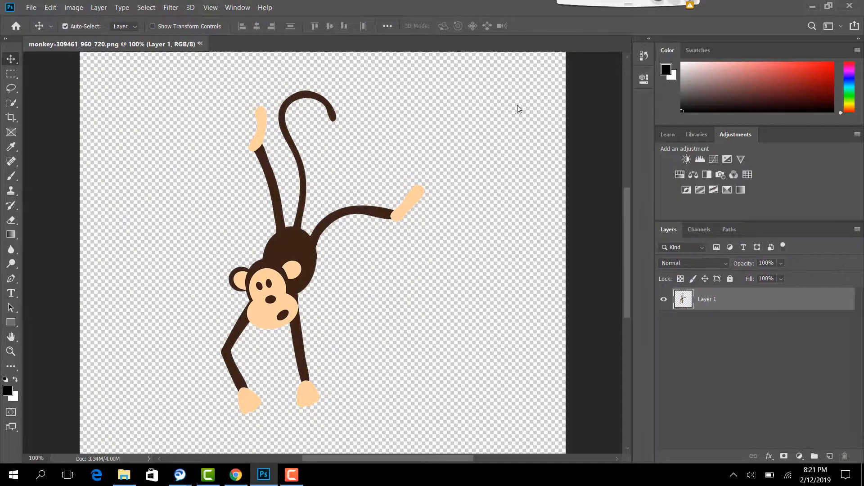
Show the Timeline and create a frame animation from the monkey image.
{"action": "key", "text": "ctrl+minus"}
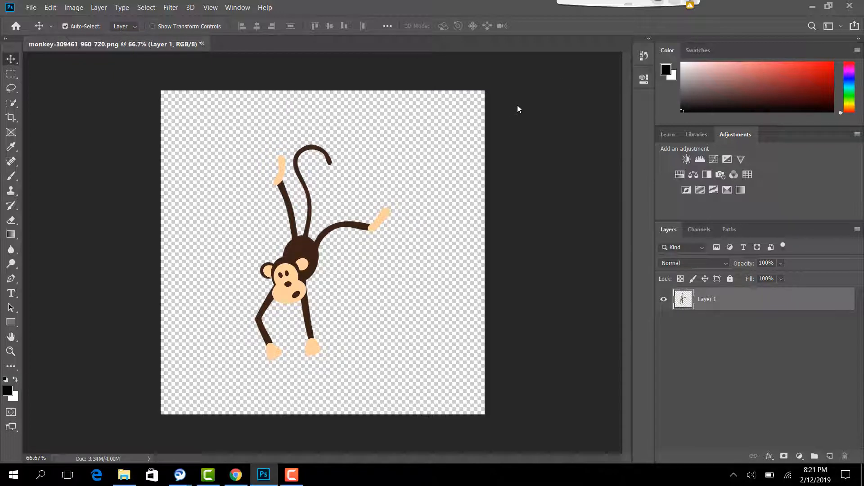
{"action": "left_click", "coordinate": [247, 7]}
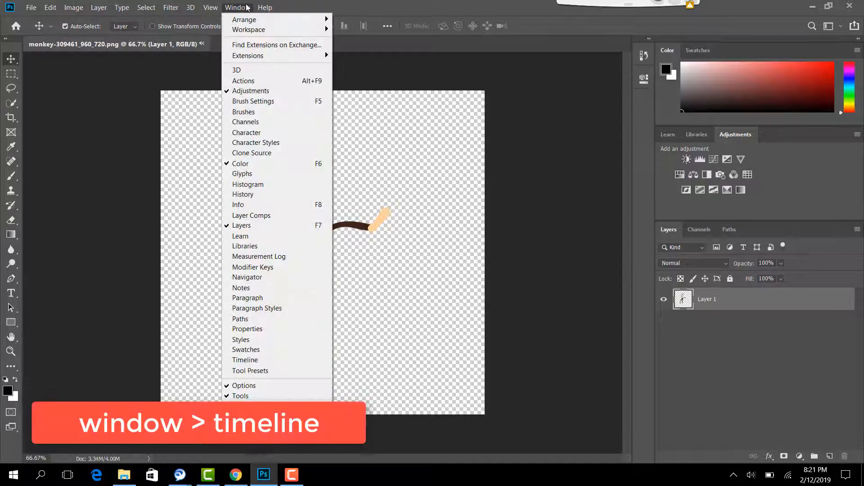
{"action": "left_click", "coordinate": [245, 360]}
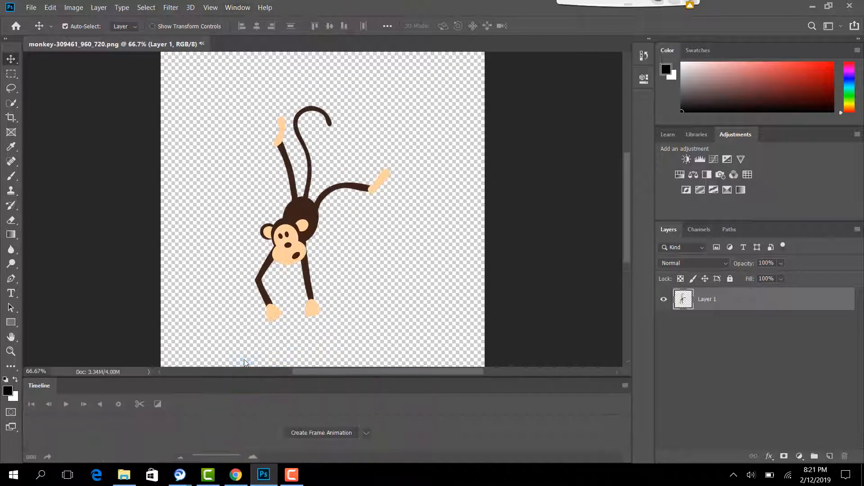
{"action": "left_click", "coordinate": [365, 434]}
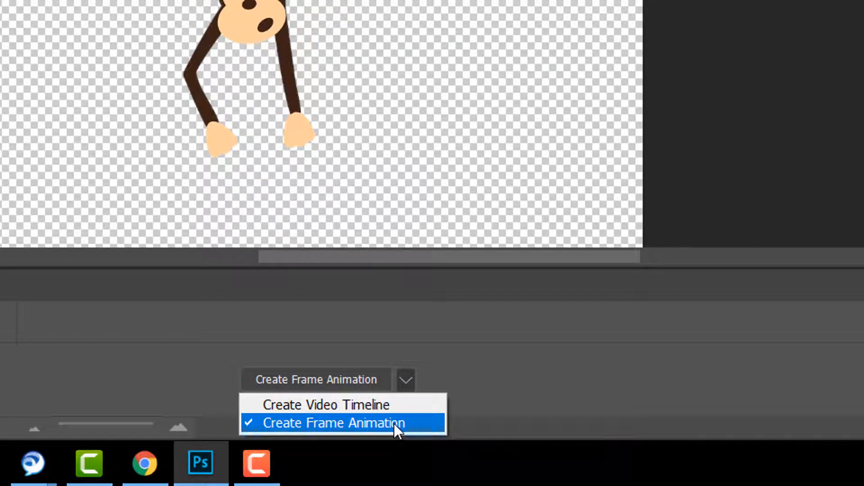
{"action": "left_click", "coordinate": [393, 423]}
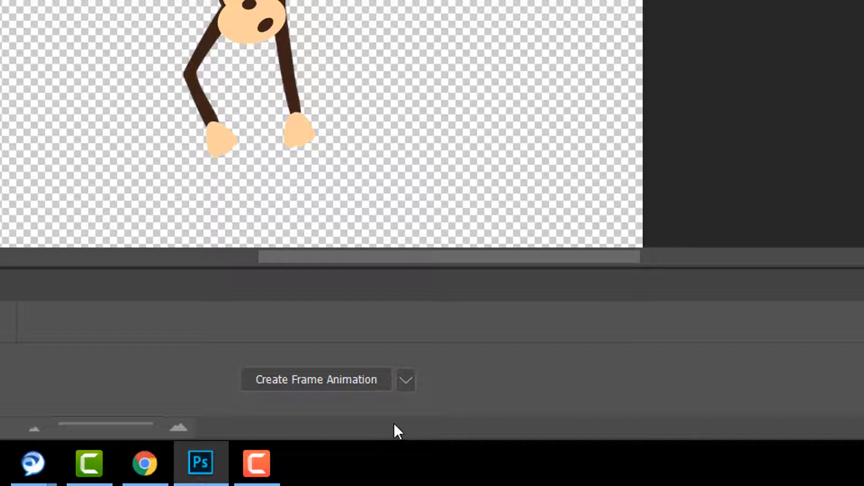
{"action": "left_click", "coordinate": [358, 380]}
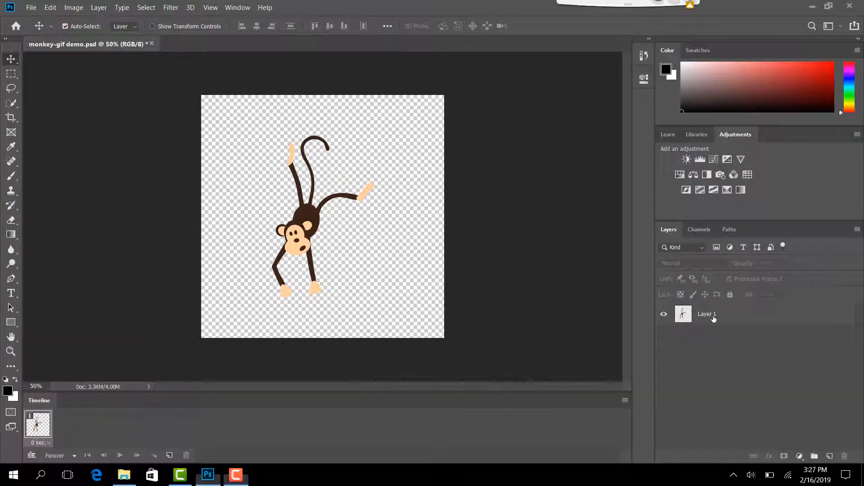
Rename the monkey layer as M1 and move the monkey up until its legs and tail are outside the canvas's top edge.
{"action": "left_click", "coordinate": [714, 317]}
{"action": "double_click", "coordinate": [714, 317]}
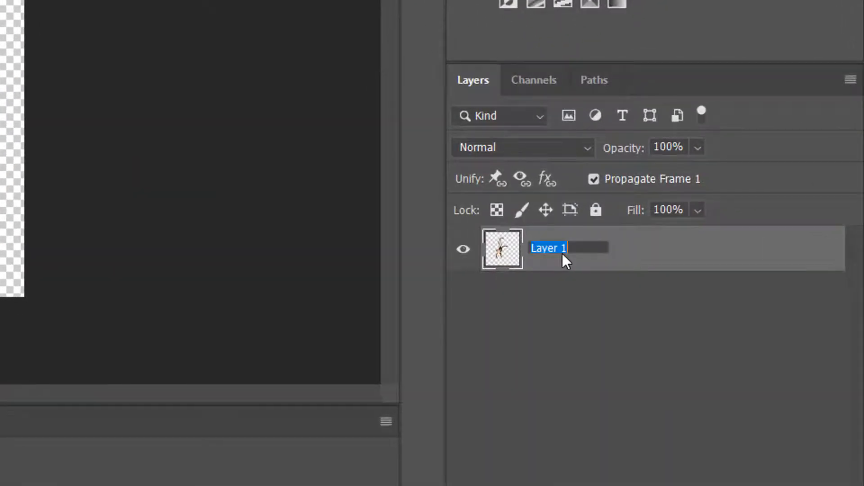
{"action": "type", "text": "M1"}
{"action": "left_click", "coordinate": [575, 340]}
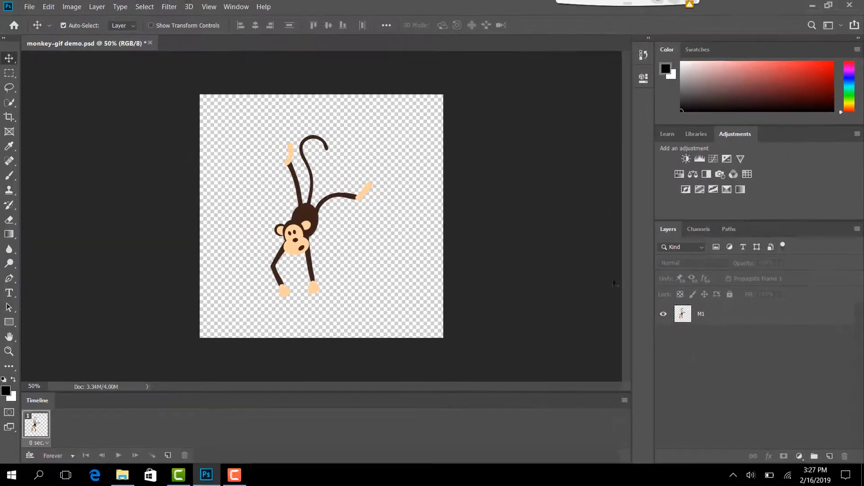
{"action": "left_click_drag", "start_coordinate": [297, 226], "coordinate": [317, 101]}
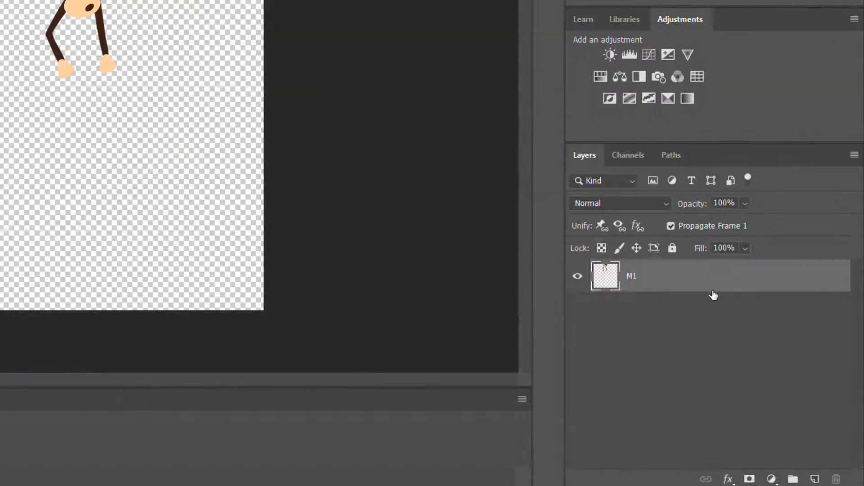
Duplicate layer M1, name the copy M2, and move its monkey straight down so the head sits below M1's.
{"action": "left_click_drag", "start_coordinate": [717, 285], "coordinate": [816, 477]}
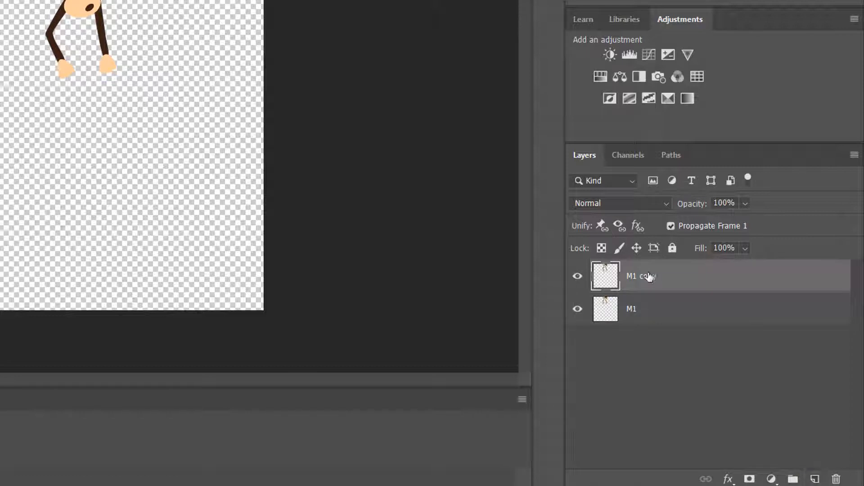
{"action": "double_click", "coordinate": [638, 277]}
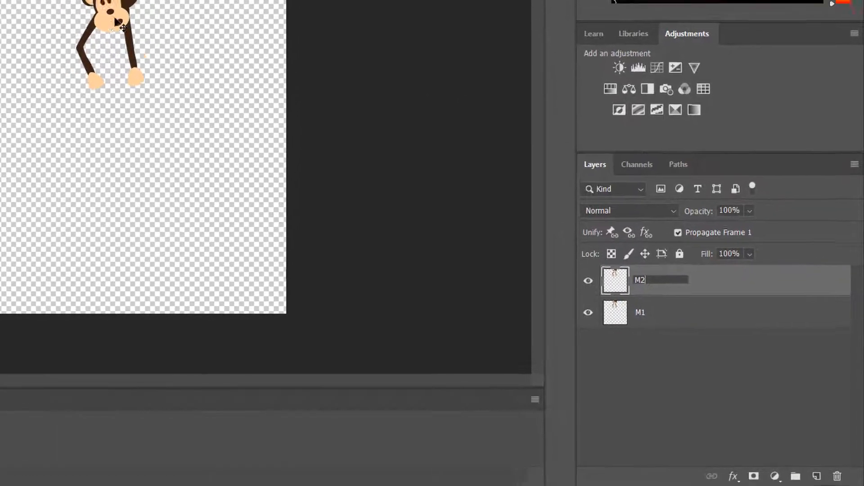
{"action": "left_click", "coordinate": [88, 12]}
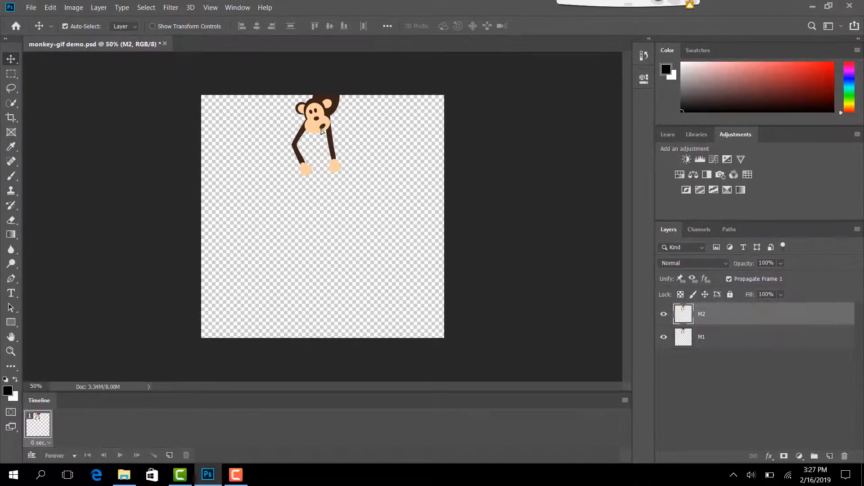
{"action": "left_click_drag", "start_coordinate": [322, 131], "coordinate": [318, 179]}
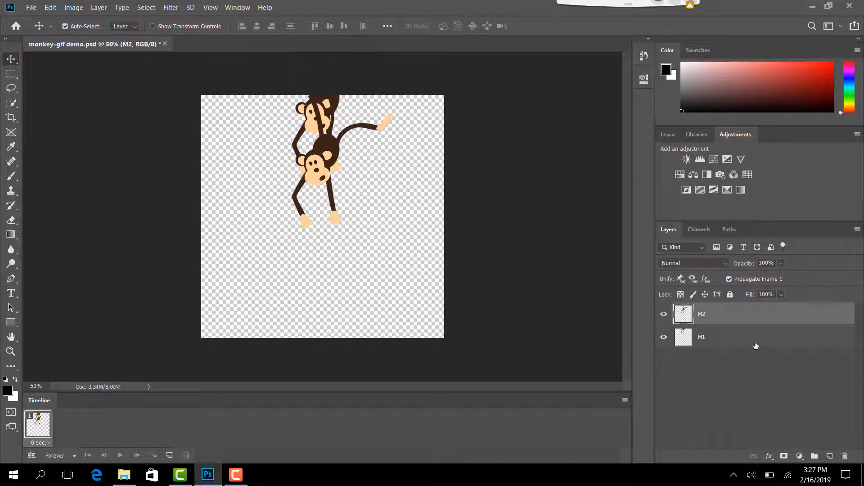
Duplicate layer M2, name the copy M3, and move its monkey straight down to about the middle of the canvas.
{"action": "left_click_drag", "start_coordinate": [730, 317], "coordinate": [829, 457]}
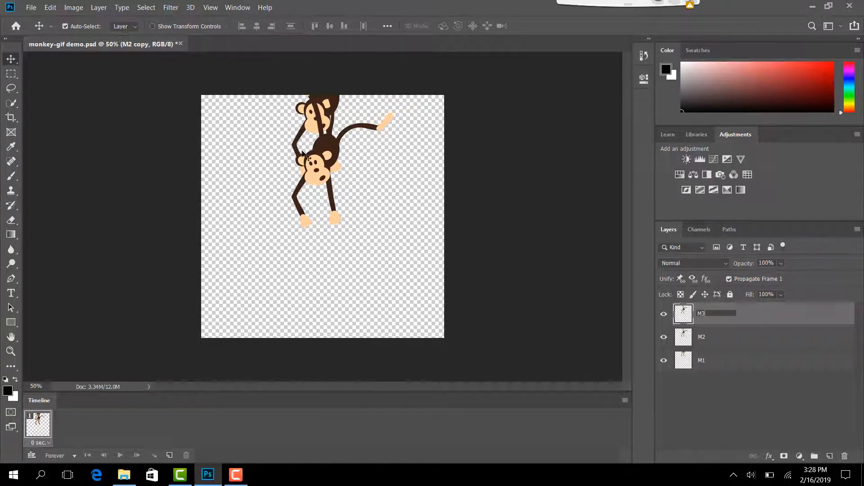
{"action": "key", "text": "Return"}
{"action": "left_click_drag", "start_coordinate": [318, 181], "coordinate": [315, 233]}
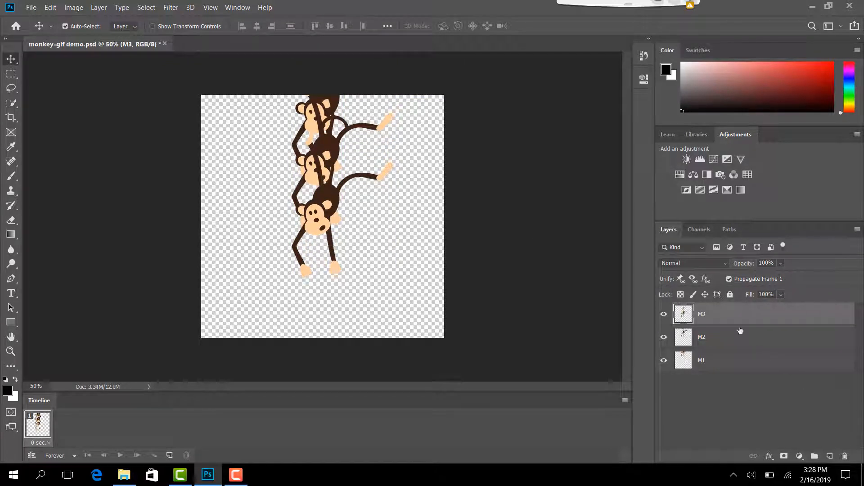
Duplicate layer M3, name the copy M4, and move its monkey down so the hands are near the canvas's bottom edge.
{"action": "left_click_drag", "start_coordinate": [741, 323], "coordinate": [830, 457]}
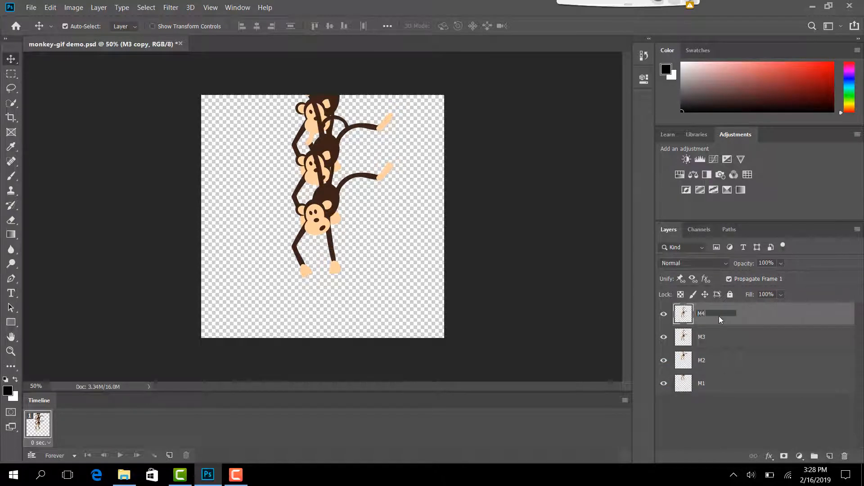
{"action": "type", "text": "4"}
{"action": "key", "text": "Return"}
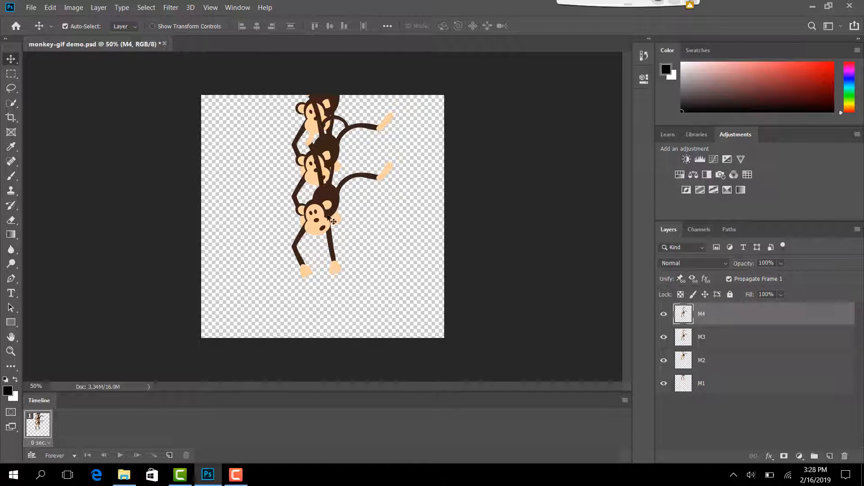
{"action": "left_click_drag", "start_coordinate": [333, 237], "coordinate": [327, 271]}
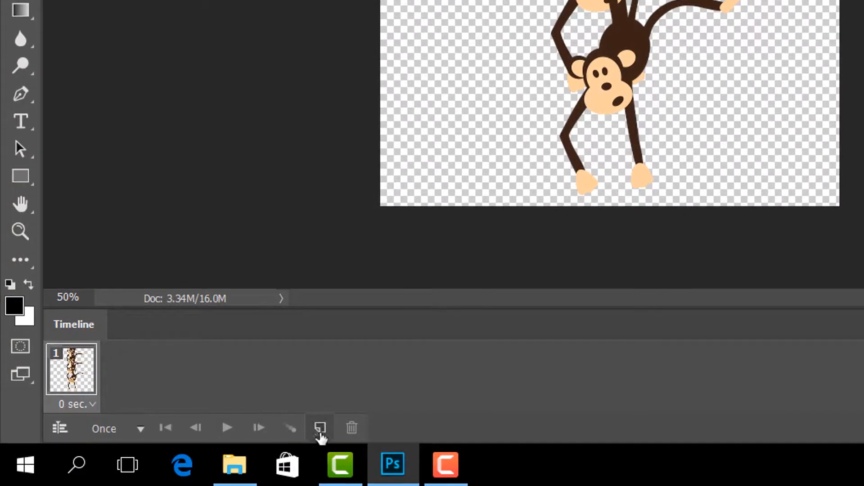
Add three frames to the animation by duplicating the first one, for four frames in all.
{"action": "left_click", "coordinate": [320, 431]}
{"action": "left_click", "coordinate": [321, 431]}
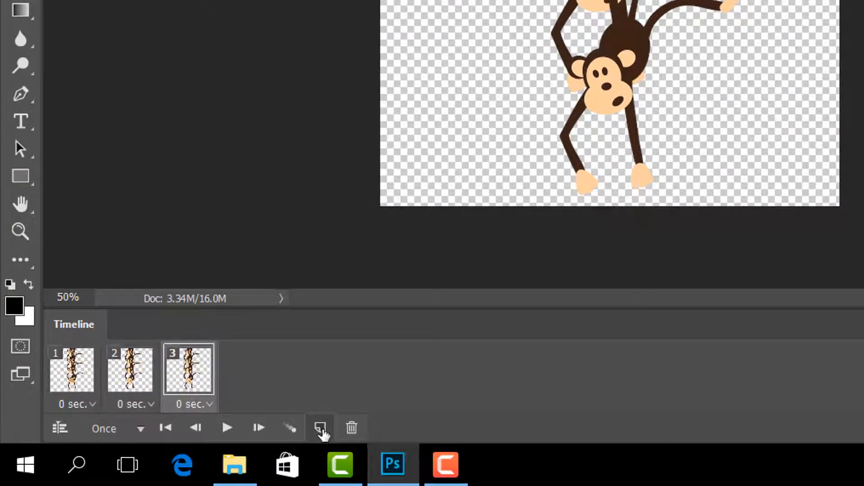
{"action": "left_click", "coordinate": [321, 431]}
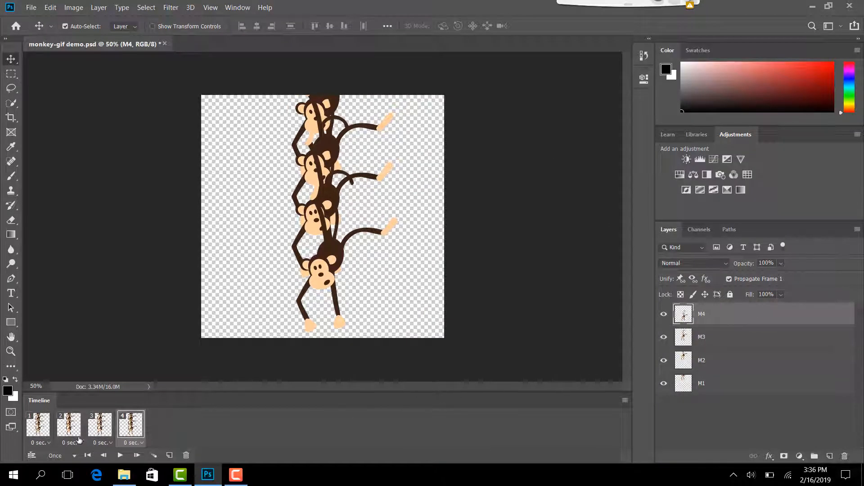
Make only layer M1 visible in frame 1 and only layer M2 visible in frame 2.
{"action": "left_click", "coordinate": [43, 429]}
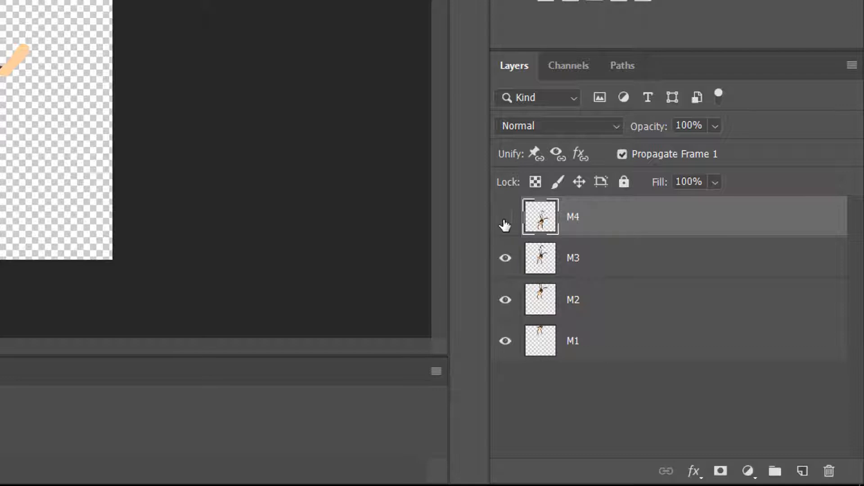
{"action": "left_click", "coordinate": [505, 260]}
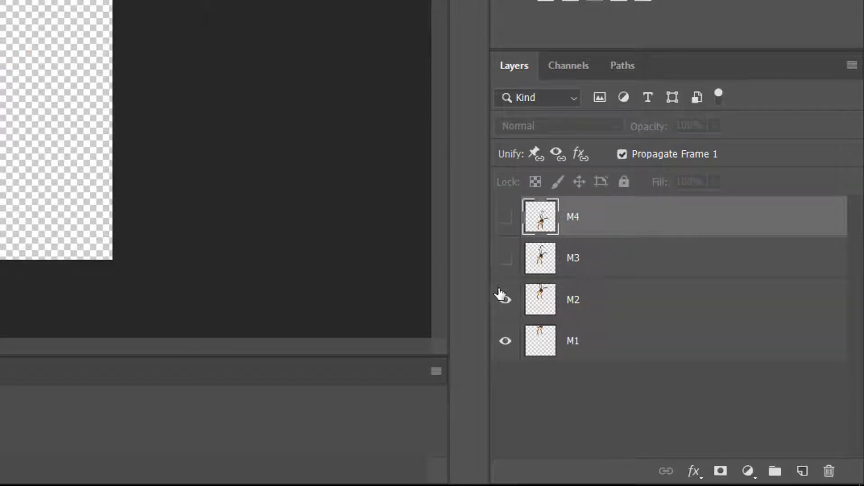
{"action": "left_click", "coordinate": [505, 300]}
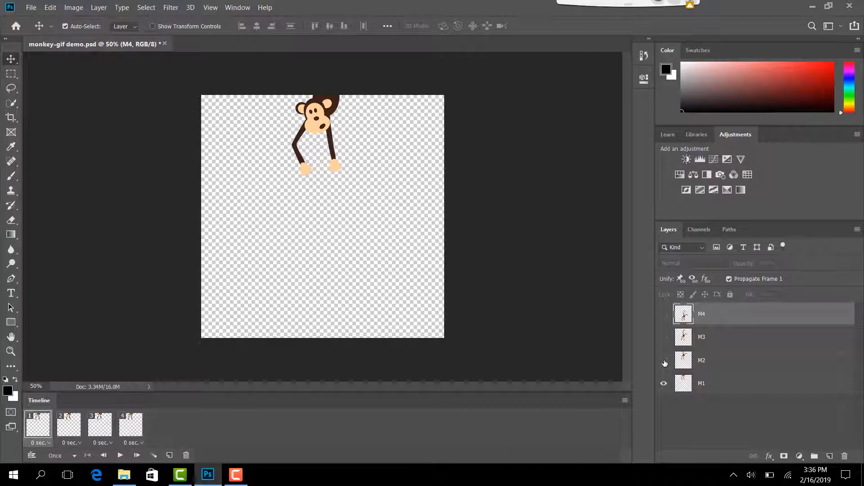
{"action": "left_click", "coordinate": [66, 429]}
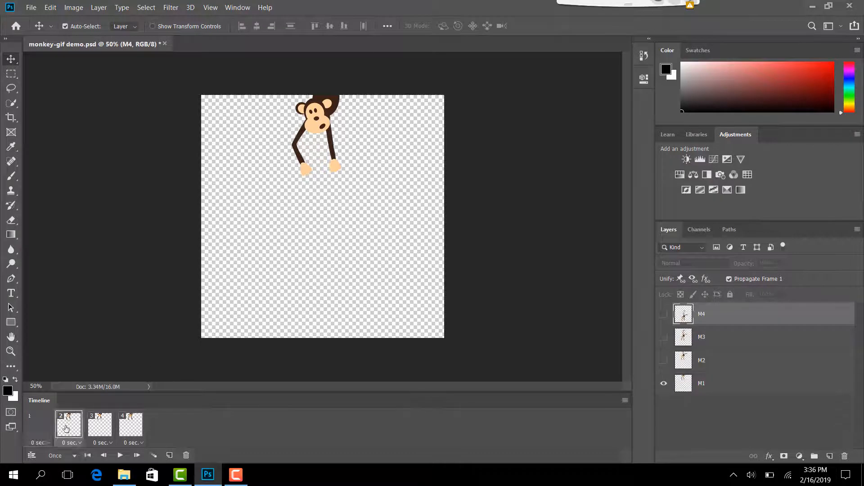
{"action": "left_click", "coordinate": [664, 361]}
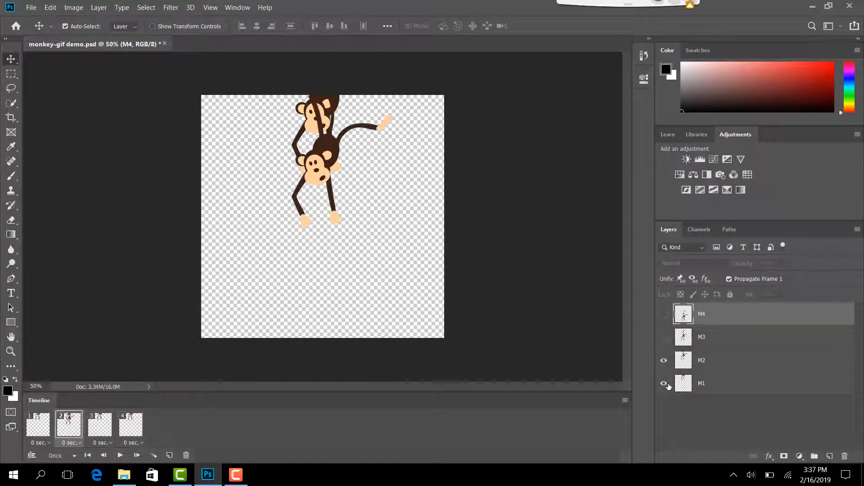
{"action": "left_click", "coordinate": [665, 383]}
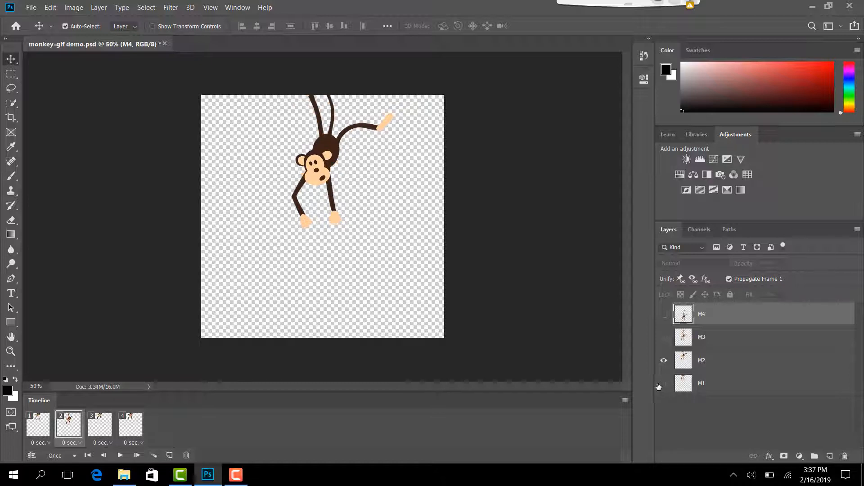
Make only layer M3 visible in frame 3 and only layer M4 visible in frame 4.
{"action": "left_click", "coordinate": [103, 432]}
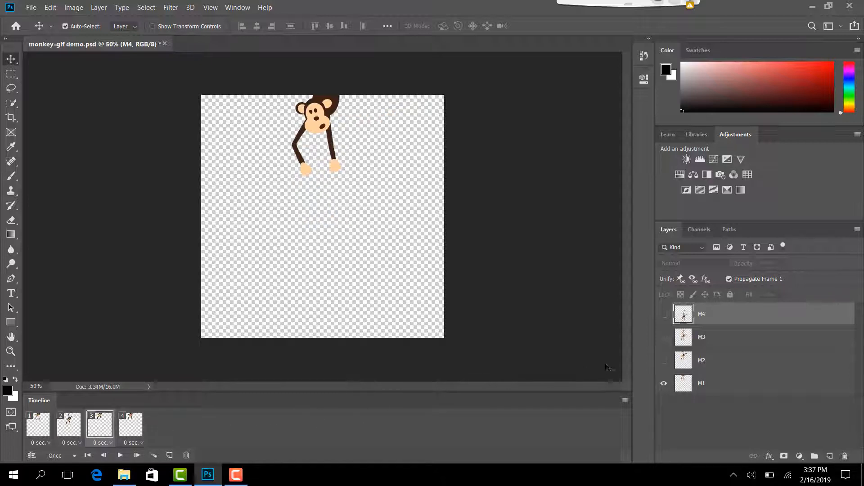
{"action": "left_click", "coordinate": [664, 339]}
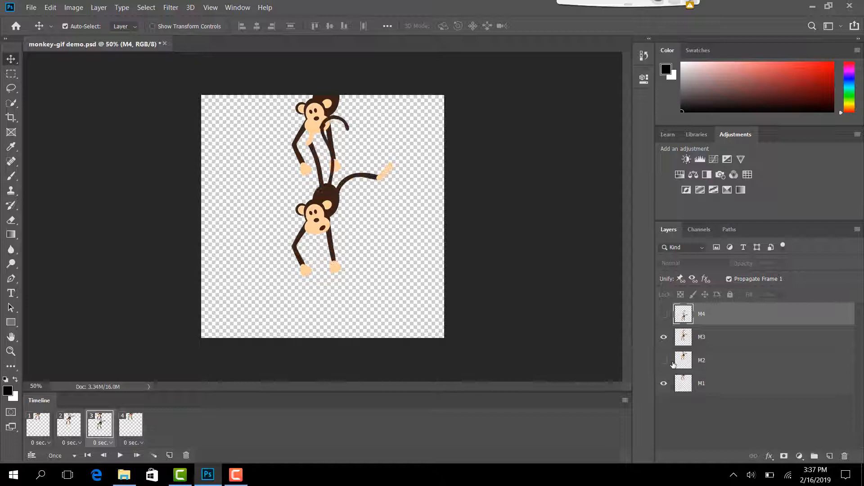
{"action": "left_click", "coordinate": [665, 386]}
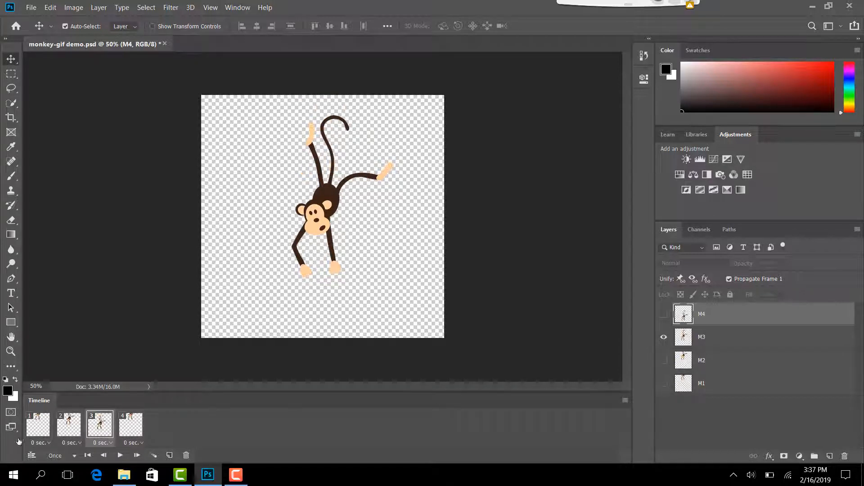
{"action": "left_click", "coordinate": [139, 427]}
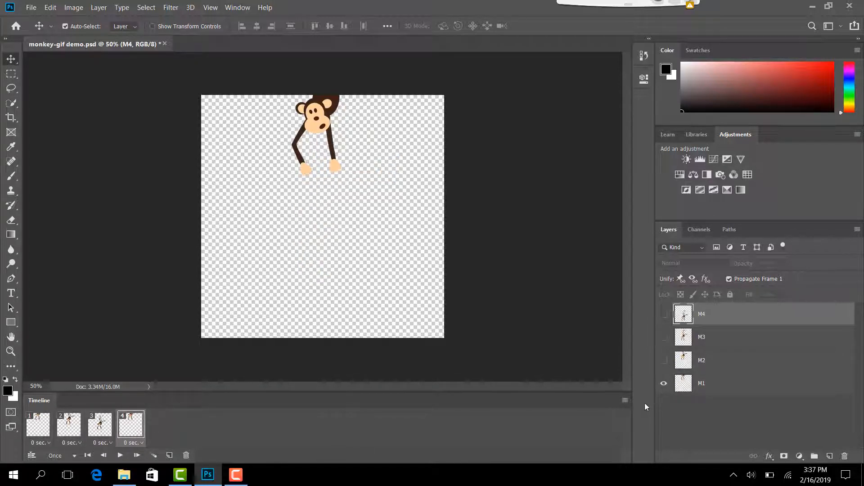
{"action": "left_click", "coordinate": [664, 314]}
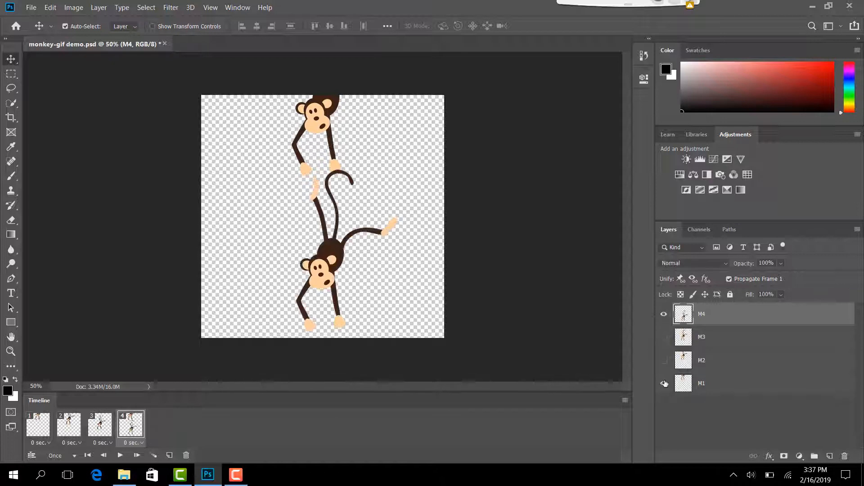
{"action": "left_click", "coordinate": [665, 385]}
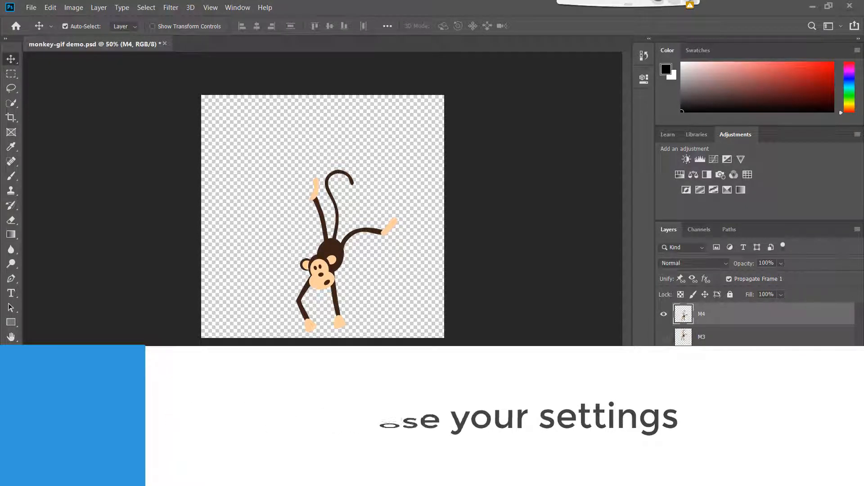
Set the animation's looping to Forever, previewing playback before and after the change.
{"action": "left_click", "coordinate": [120, 455]}
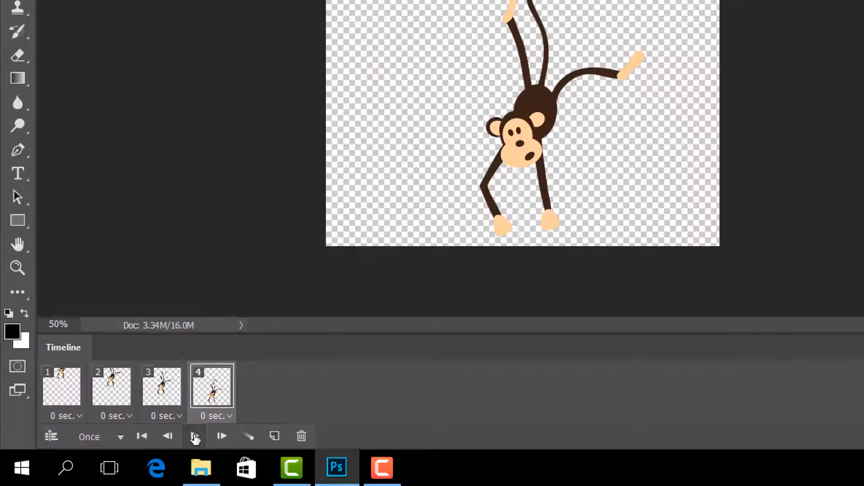
{"action": "left_click", "coordinate": [195, 436]}
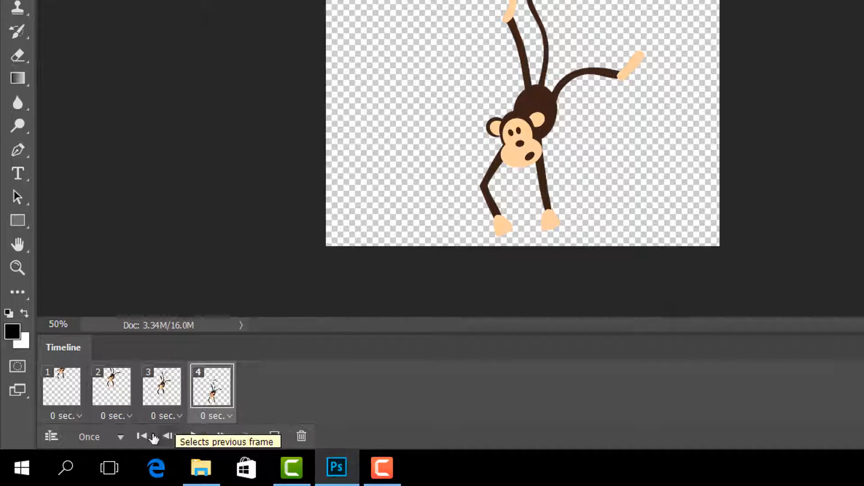
{"action": "left_click", "coordinate": [106, 436]}
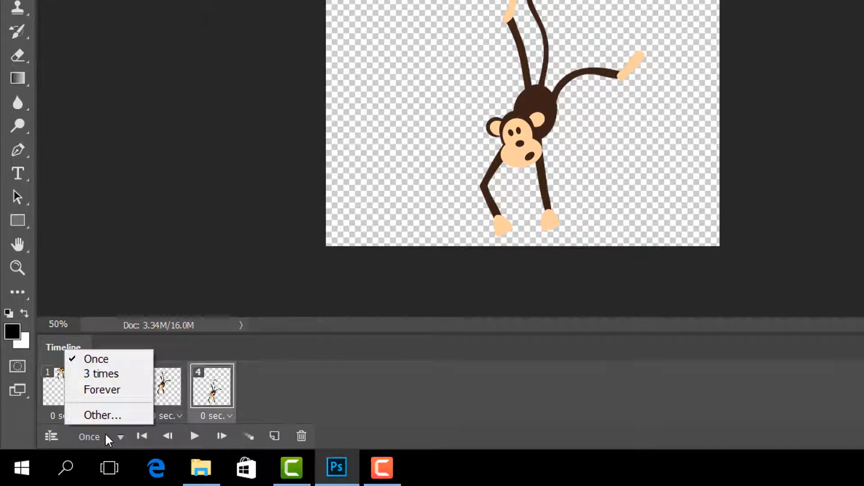
{"action": "left_click", "coordinate": [128, 390]}
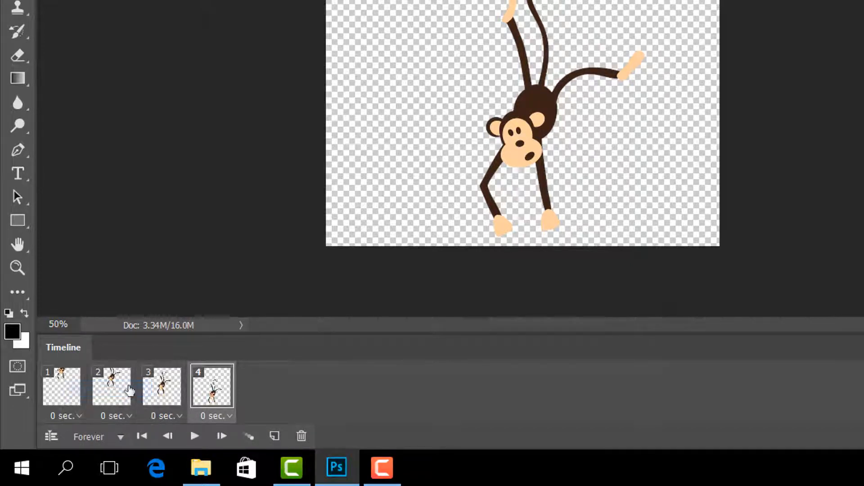
{"action": "left_click", "coordinate": [195, 437]}
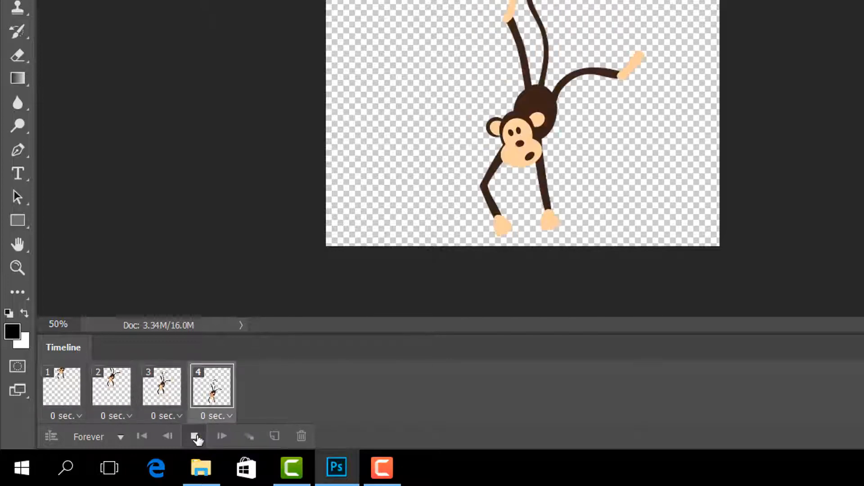
{"action": "left_click", "coordinate": [195, 437]}
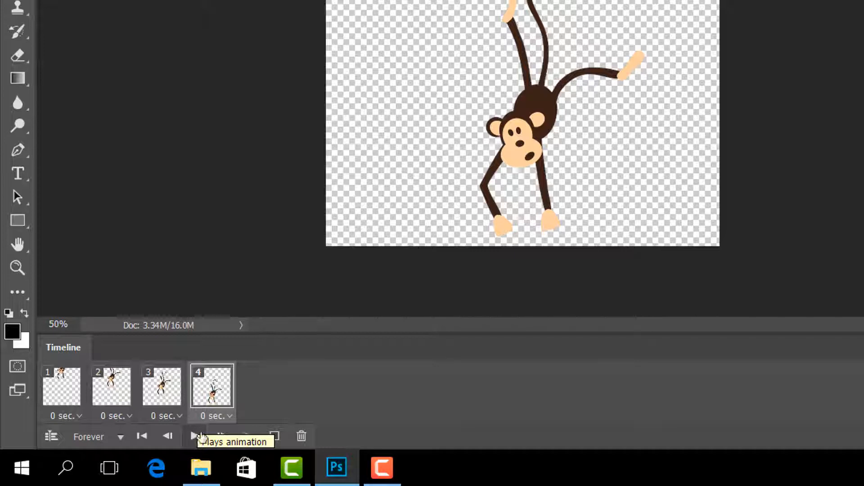
Set the delay of all four animation frames to 0.1 seconds and play the animation.
{"action": "left_click", "coordinate": [221, 417]}
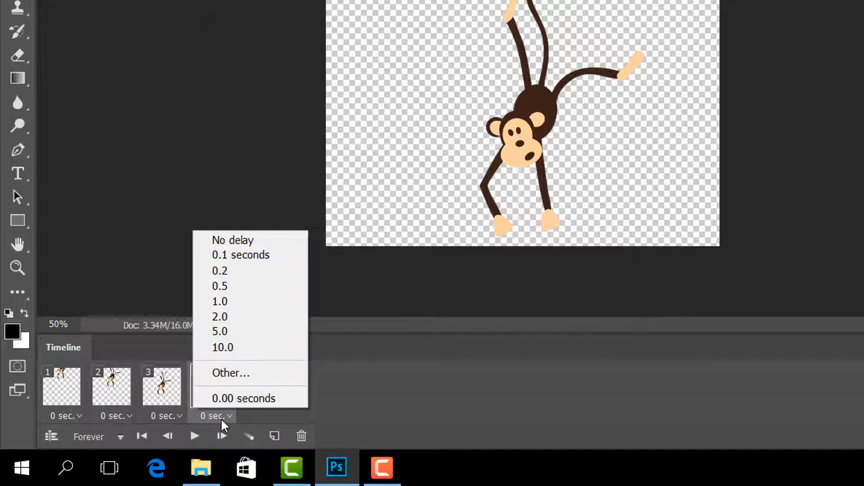
{"action": "left_click", "coordinate": [220, 417]}
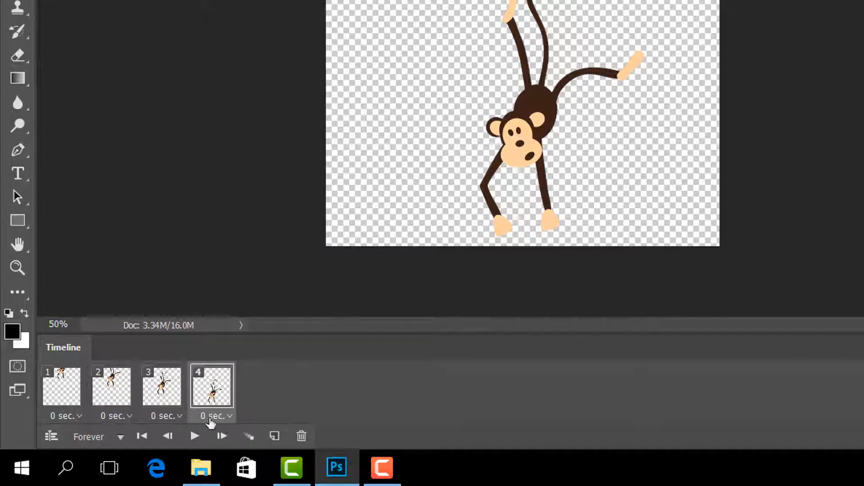
{"action": "left_click", "coordinate": [79, 416]}
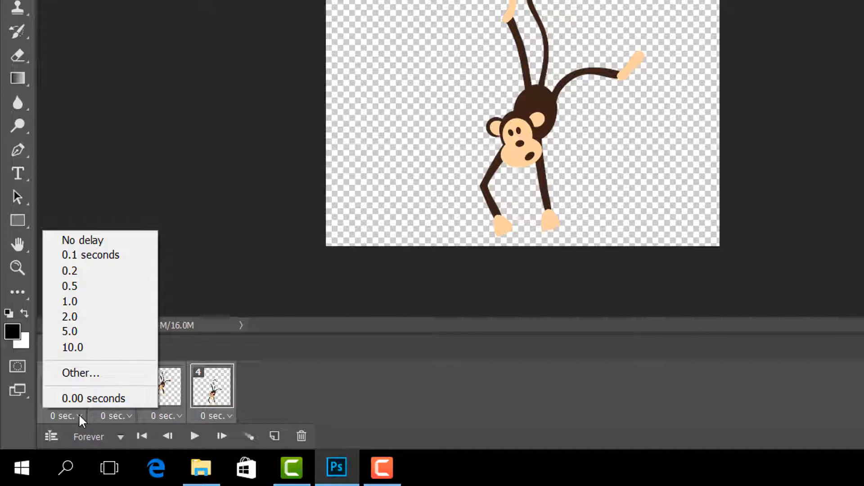
{"action": "left_click", "coordinate": [119, 257]}
{"action": "left_click", "coordinate": [194, 435]}
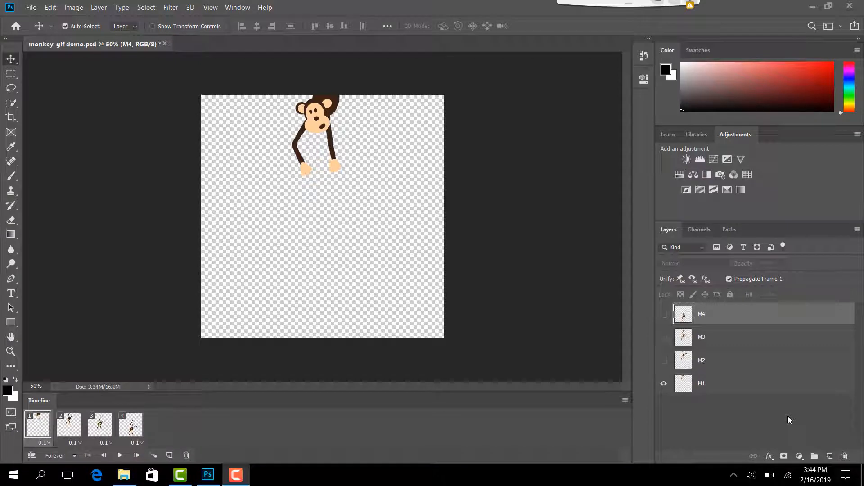
Add a new layer filled with bright red beneath M1 as the background, and play the animation.
{"action": "left_click", "coordinate": [831, 456]}
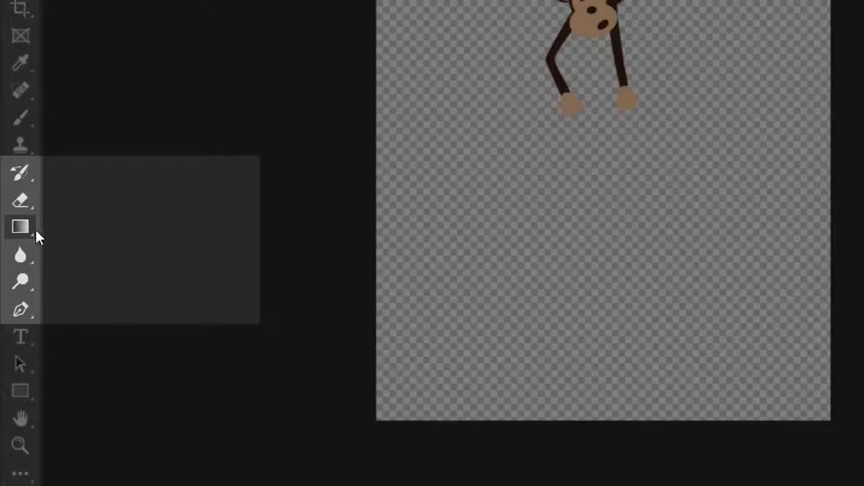
{"action": "right_click", "coordinate": [36, 230]}
{"action": "left_click", "coordinate": [86, 245]}
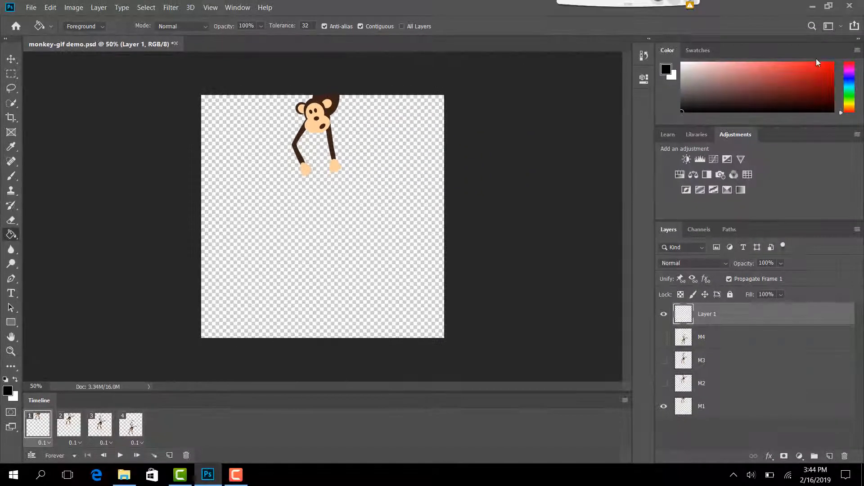
{"action": "left_click", "coordinate": [815, 69]}
{"action": "left_click", "coordinate": [409, 248]}
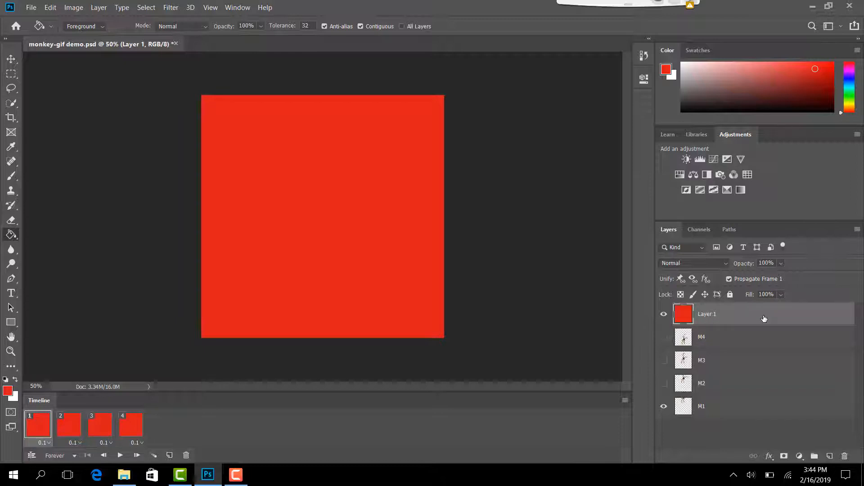
{"action": "left_click_drag", "start_coordinate": [763, 318], "coordinate": [752, 419]}
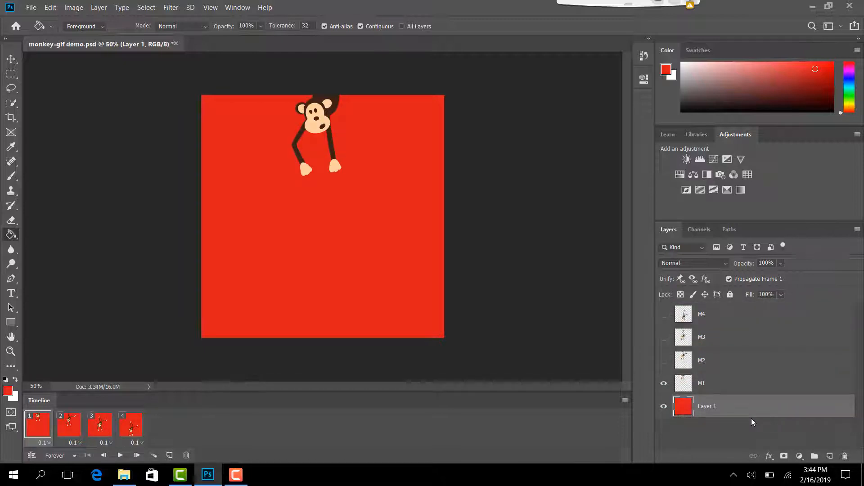
{"action": "left_click", "coordinate": [119, 454]}
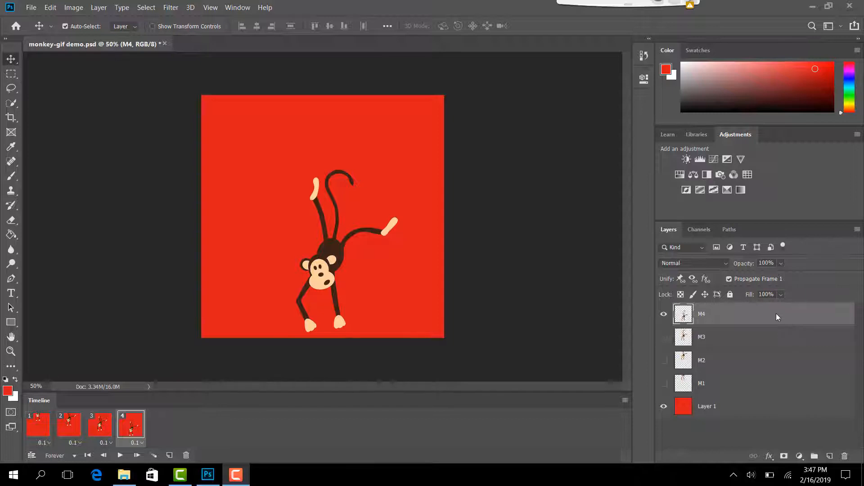
Duplicate layer M4 and rename the copy M5.
{"action": "left_click_drag", "start_coordinate": [781, 315], "coordinate": [831, 456]}
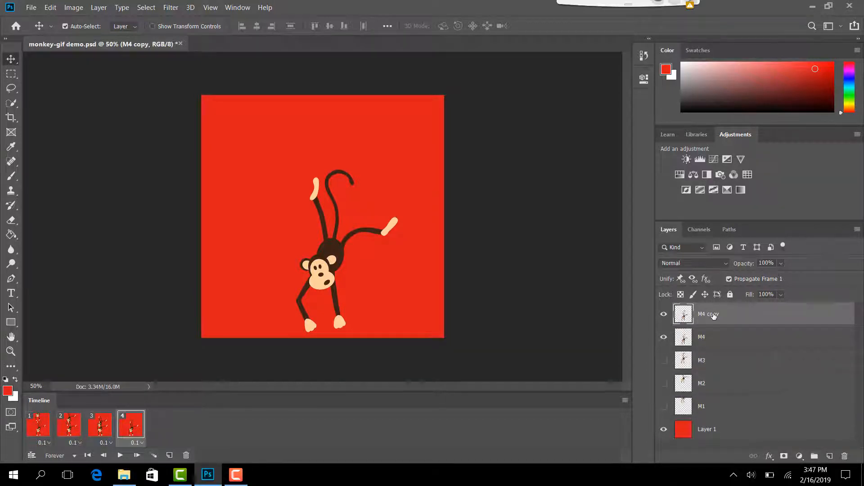
{"action": "double_click", "coordinate": [713, 314]}
{"action": "type", "text": "M5"}
{"action": "key", "text": "Return"}
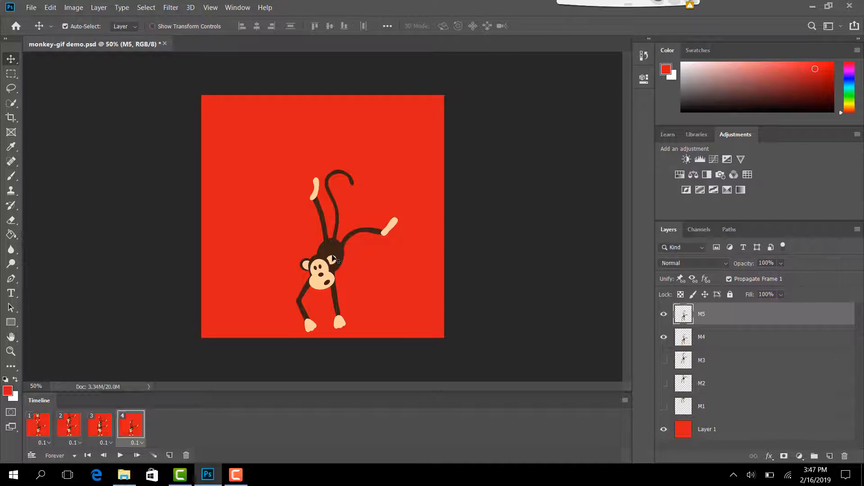
Move the M5 monkey down to the canvas's lower edge and squash it to about 122% width and 58% height with Free Transform.
{"action": "left_click_drag", "start_coordinate": [334, 259], "coordinate": [335, 288]}
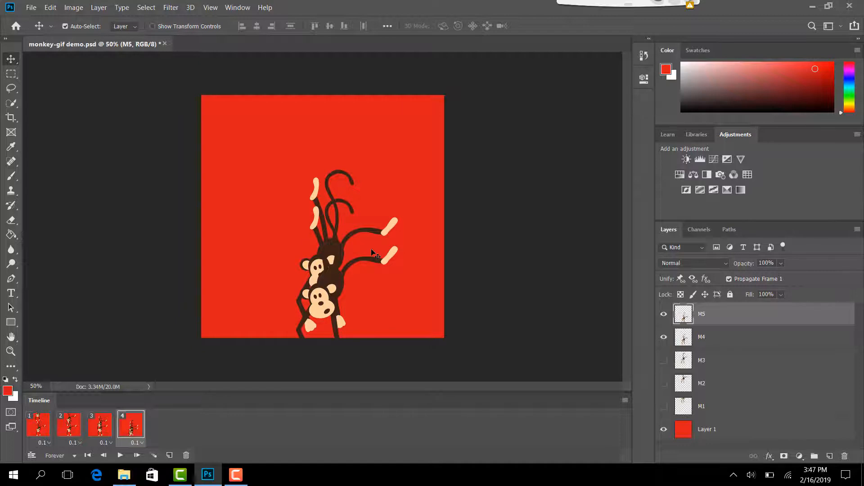
{"action": "key", "text": "ctrl+t"}
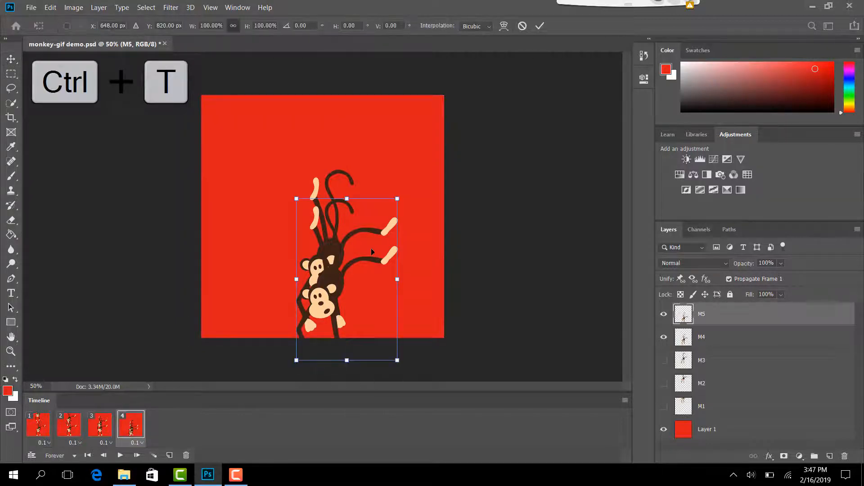
{"action": "key", "text": "shift"}
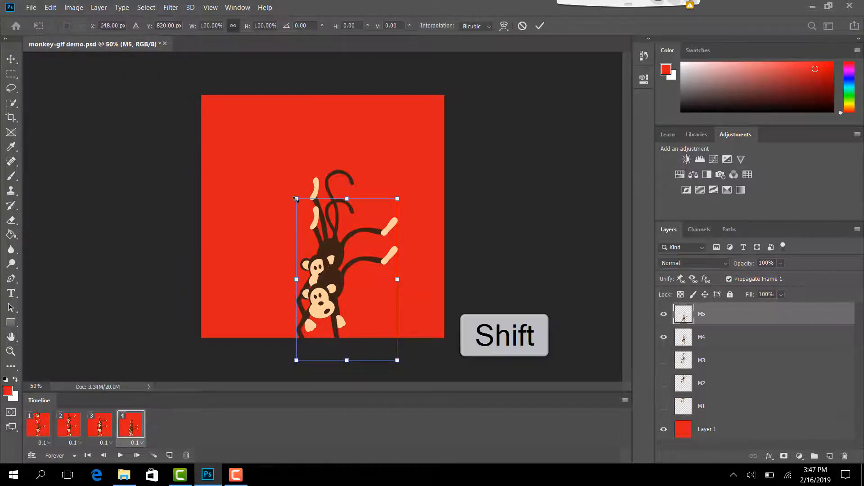
{"action": "left_click_drag", "start_coordinate": [295, 199], "coordinate": [273, 268]}
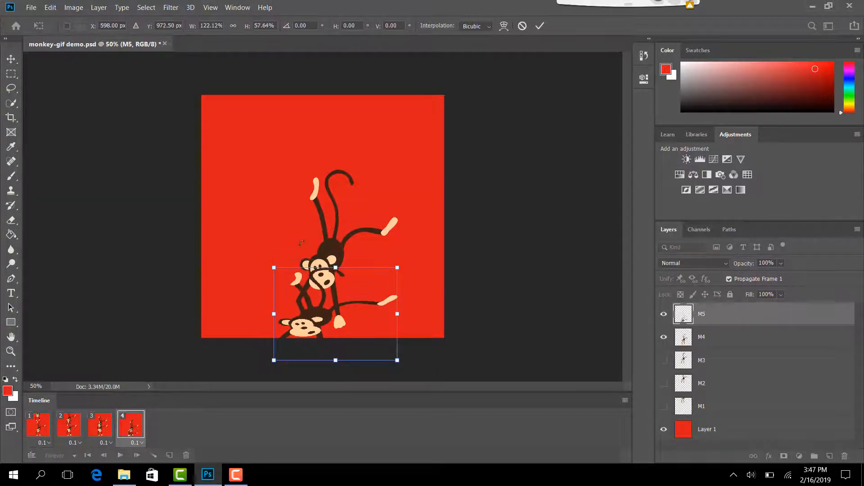
{"action": "left_click", "coordinate": [541, 26]}
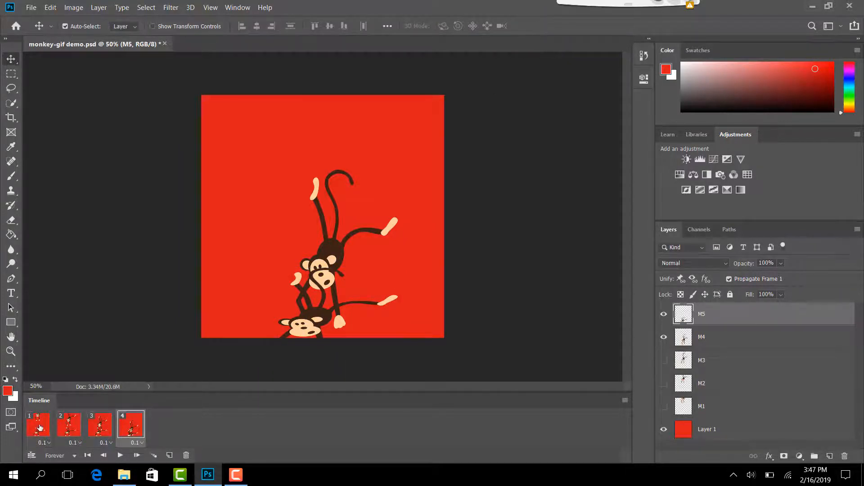
Add a fifth animation frame and hide layer M5 in frame 1, checking frames 2 to 4 as well.
{"action": "left_click", "coordinate": [170, 456]}
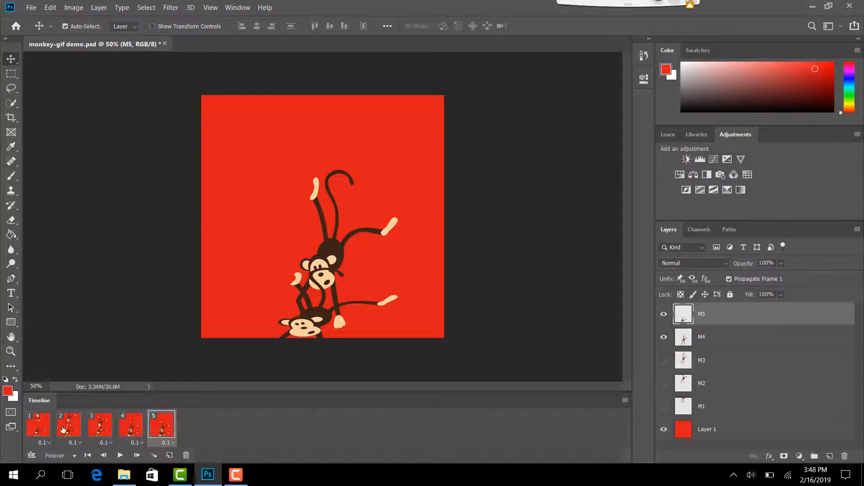
{"action": "left_click", "coordinate": [39, 426]}
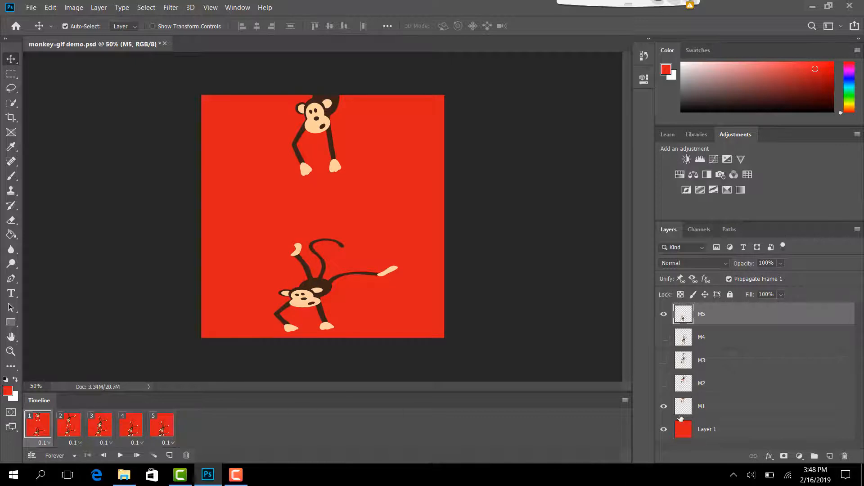
{"action": "left_click", "coordinate": [663, 314]}
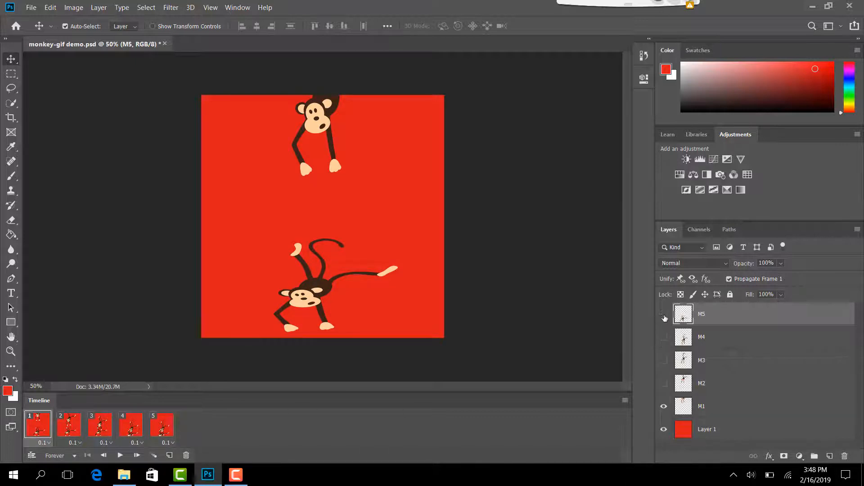
{"action": "left_click", "coordinate": [83, 427]}
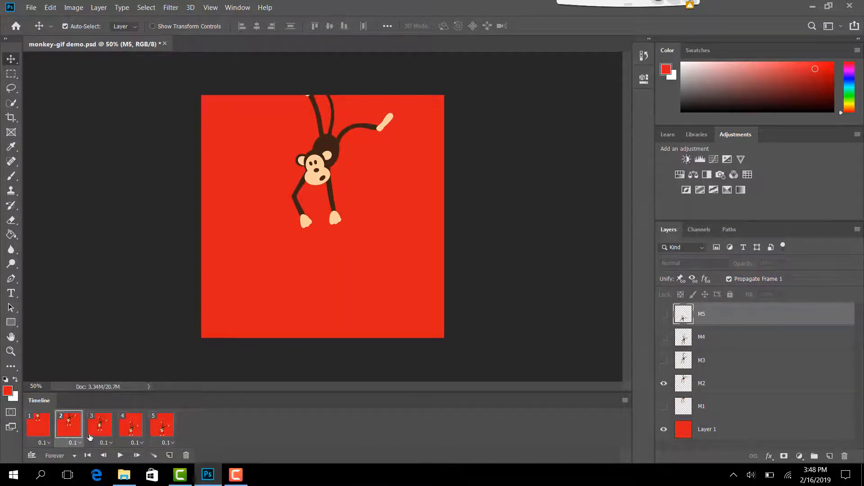
{"action": "left_click", "coordinate": [100, 428]}
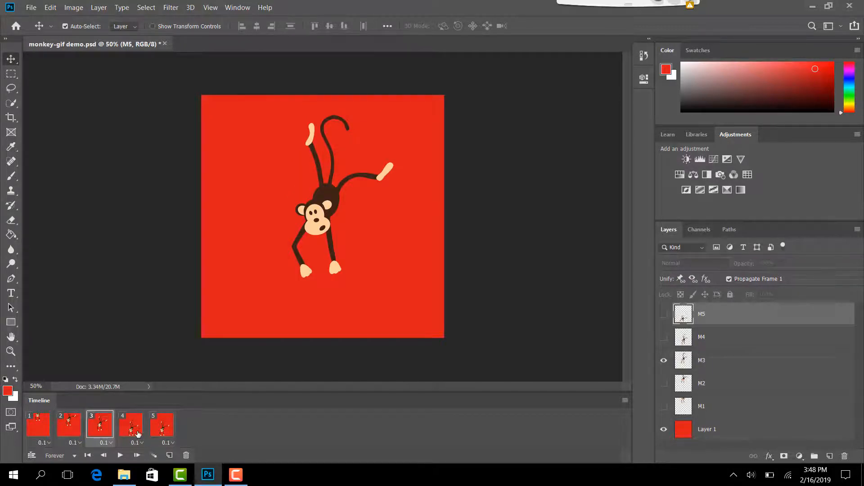
{"action": "left_click", "coordinate": [131, 431]}
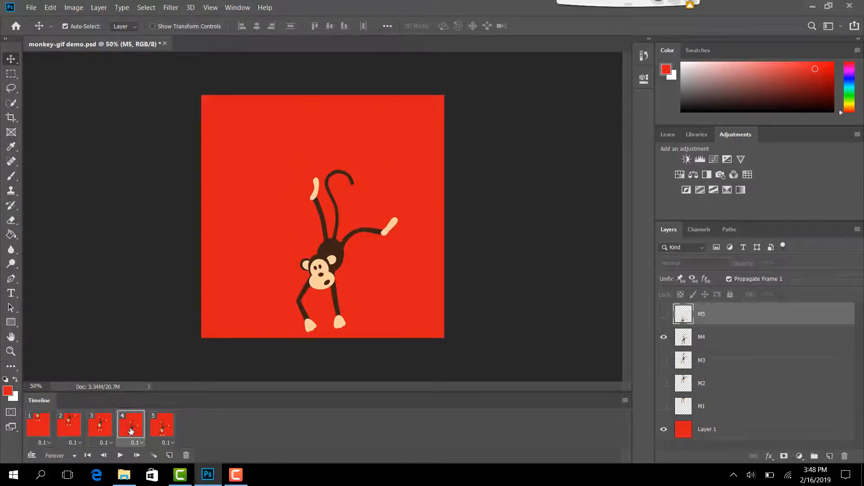
Show layer M5 and hide M4 in frame 5, and play the animation.
{"action": "left_click", "coordinate": [163, 428]}
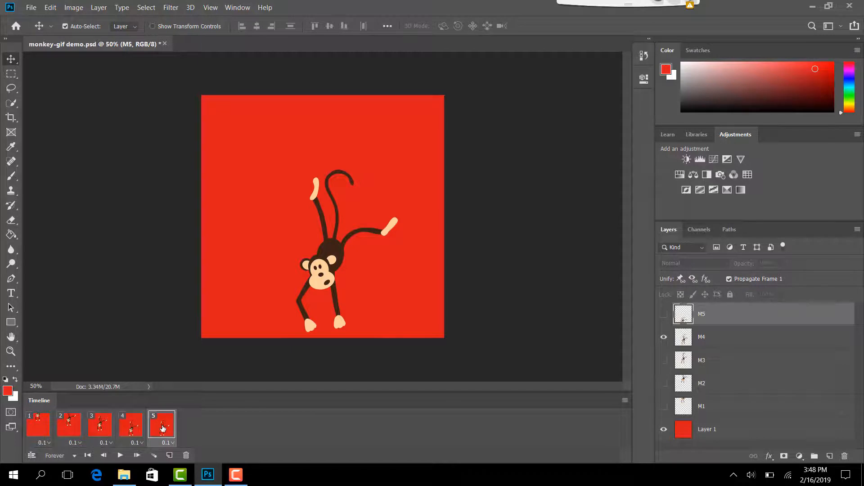
{"action": "left_click", "coordinate": [664, 315]}
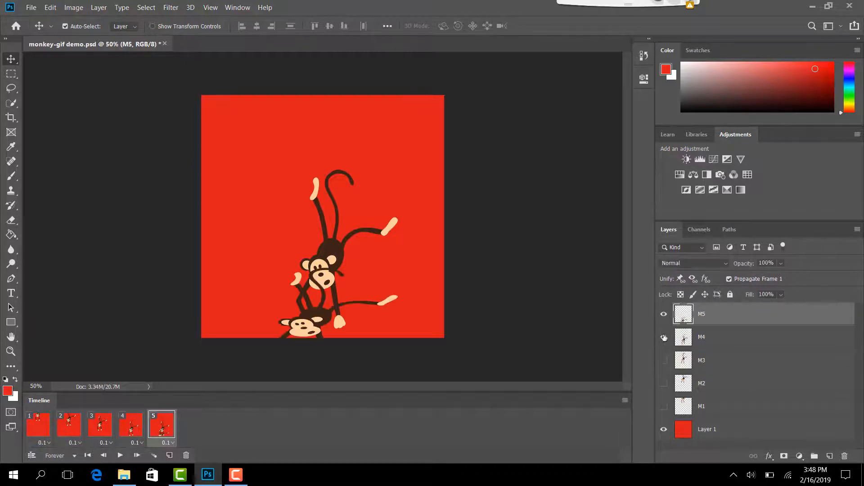
{"action": "left_click", "coordinate": [663, 339]}
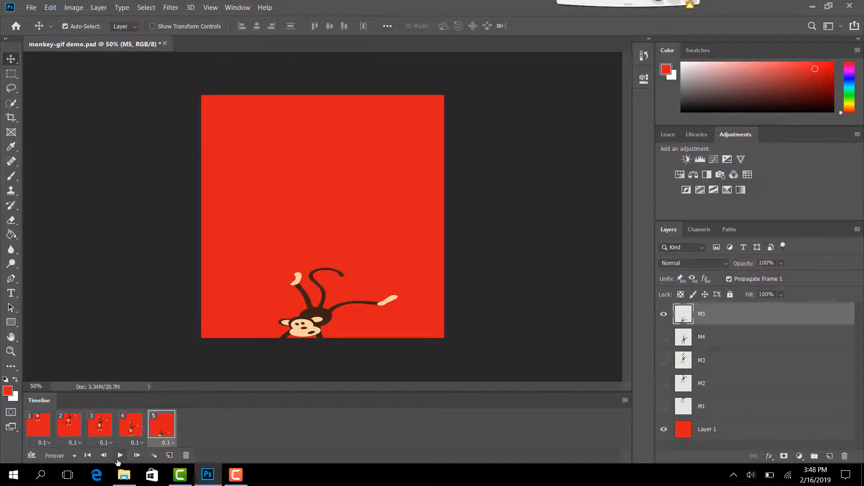
{"action": "left_click", "coordinate": [118, 456]}
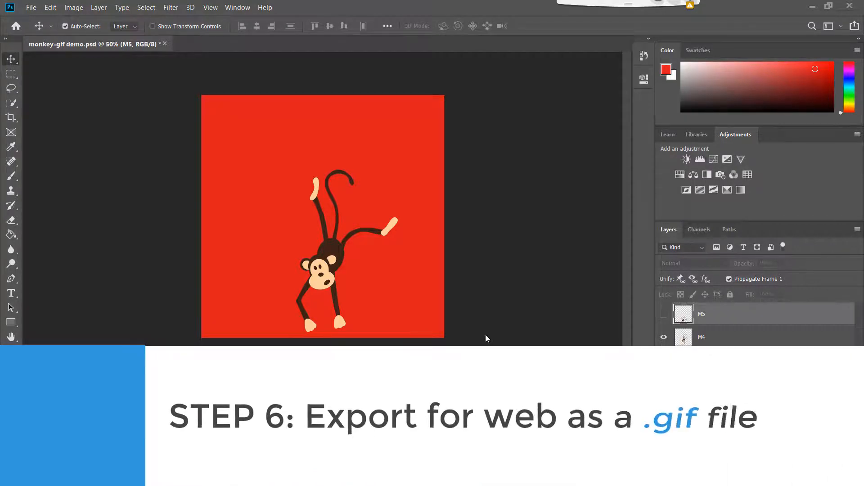
Export the animation with Save for Web as a GIF with 256 colors, saved as monkey-gif-demo in the Pictures folder.
{"action": "left_click", "coordinate": [31, 5]}
{"action": "mouse_move", "coordinate": [115, 156]}
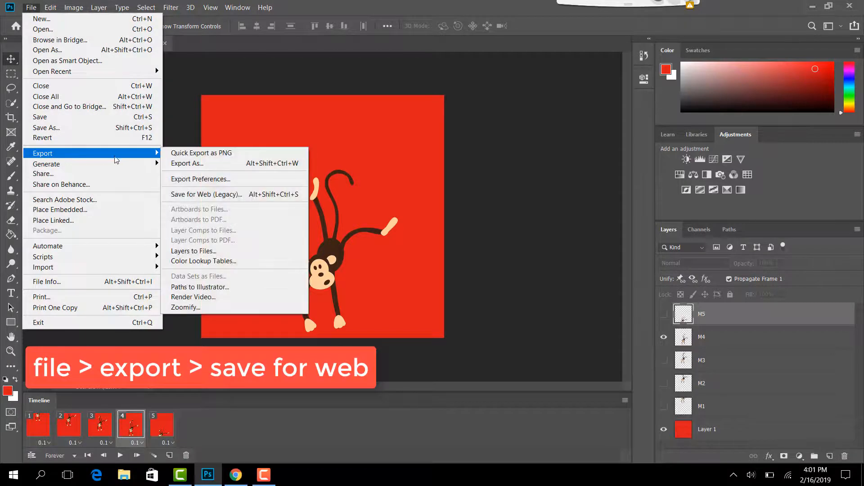
{"action": "left_click", "coordinate": [214, 195]}
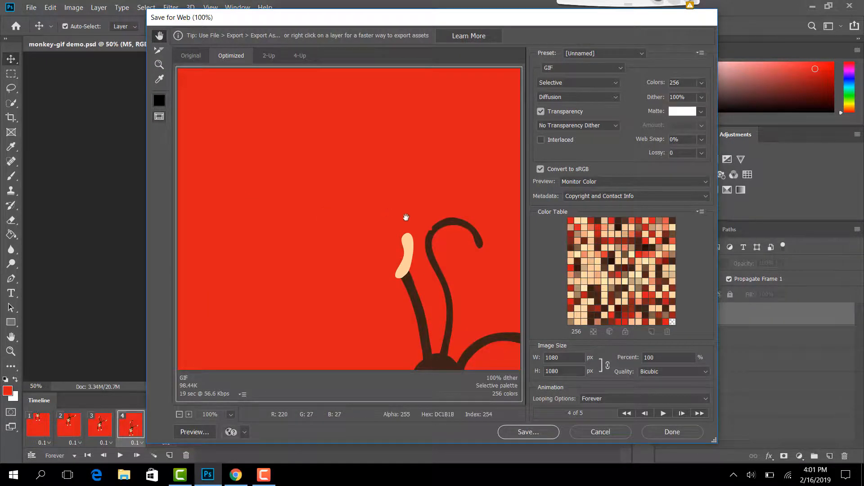
{"action": "left_click", "coordinate": [545, 436]}
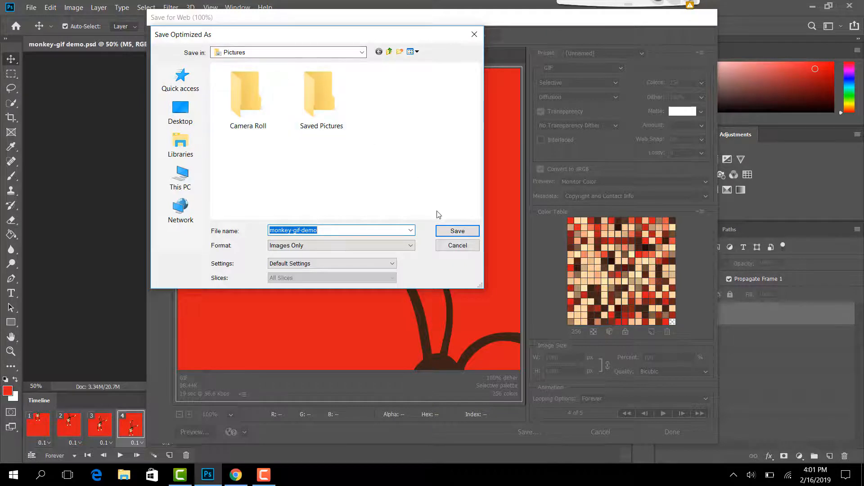
{"action": "left_click", "coordinate": [451, 232]}
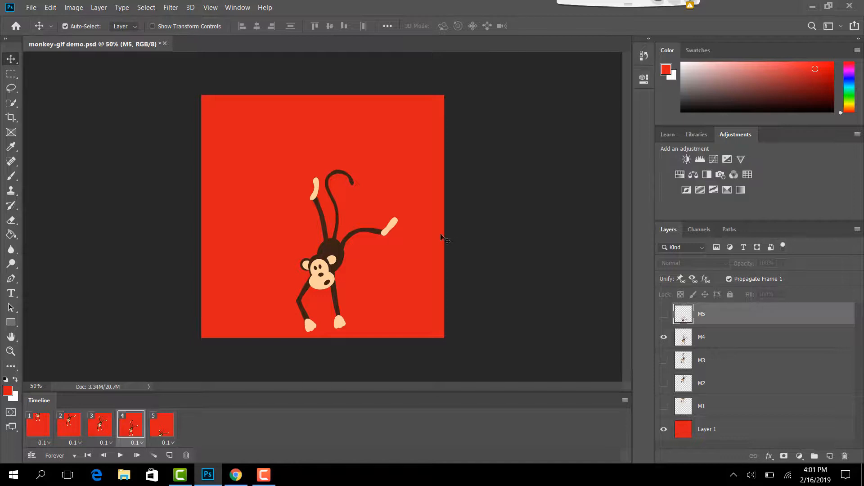
Switch to Chrome to view the monkey GIF on the GIPHY channel page.
{"action": "left_click", "coordinate": [236, 480]}
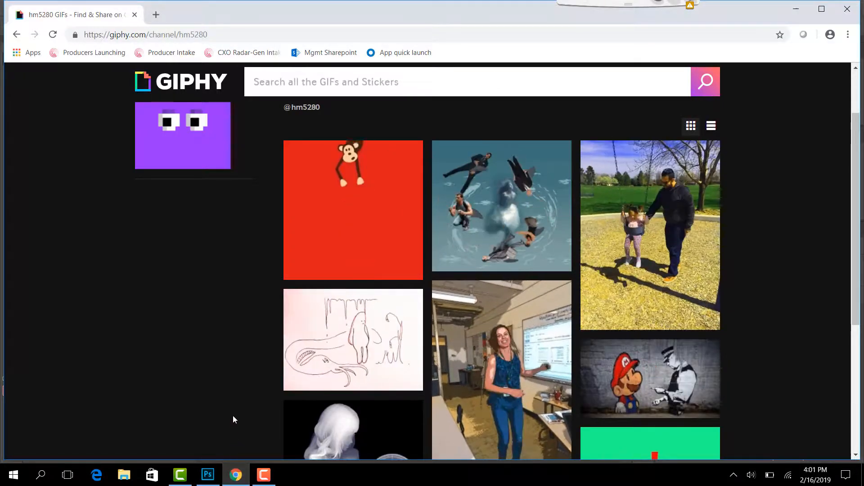